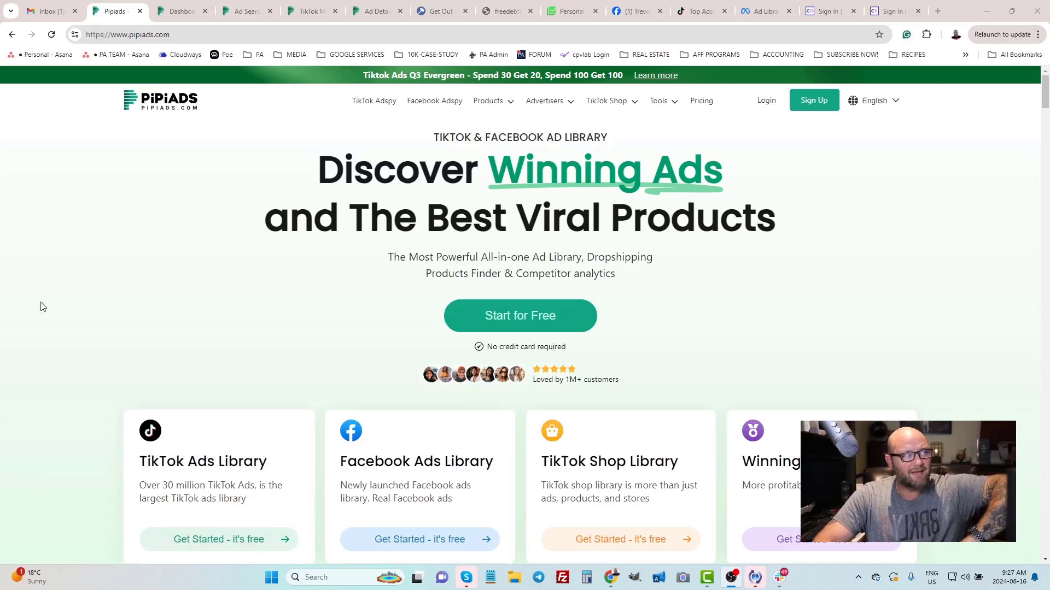
Open the PiPiADS dashboard and switch Winning Products of the Day to Facebook.
{"action": "left_click", "coordinate": [174, 17]}
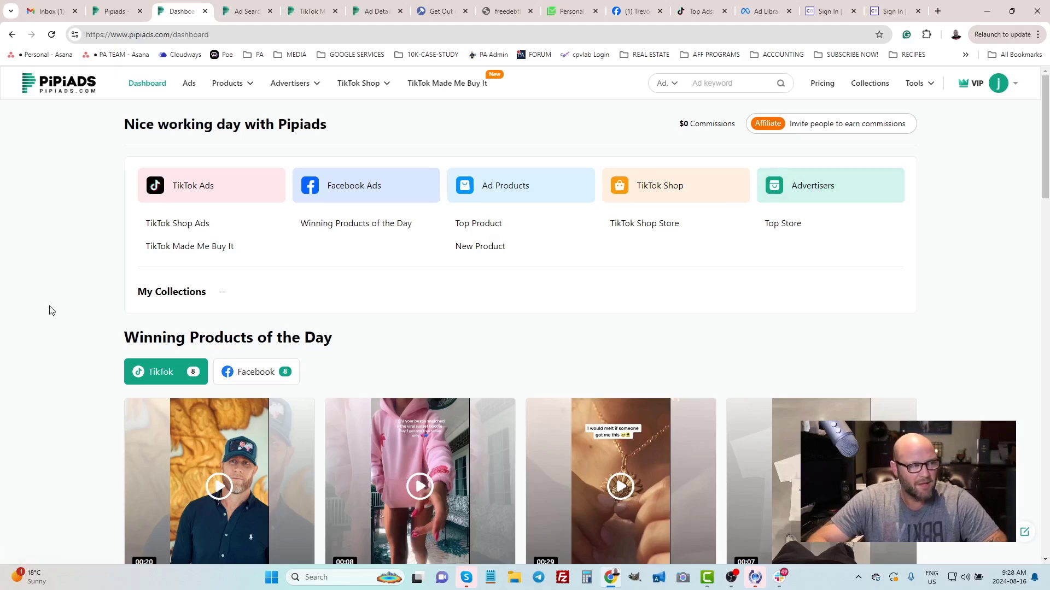
{"action": "scroll", "coordinate": [49, 307], "scroll_direction": "down", "scroll_amount": 4}
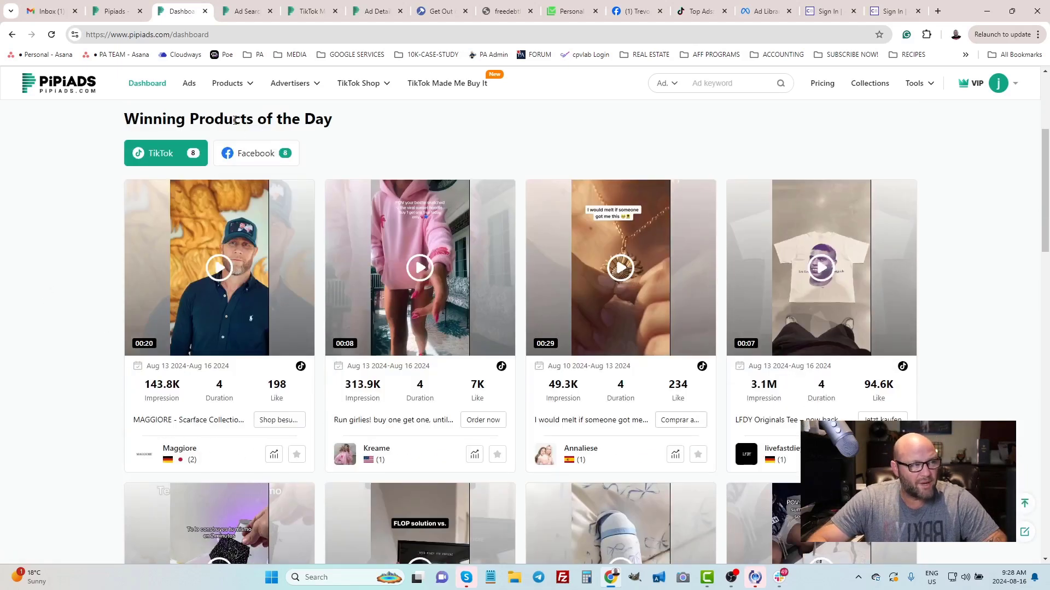
{"action": "left_click", "coordinate": [282, 156]}
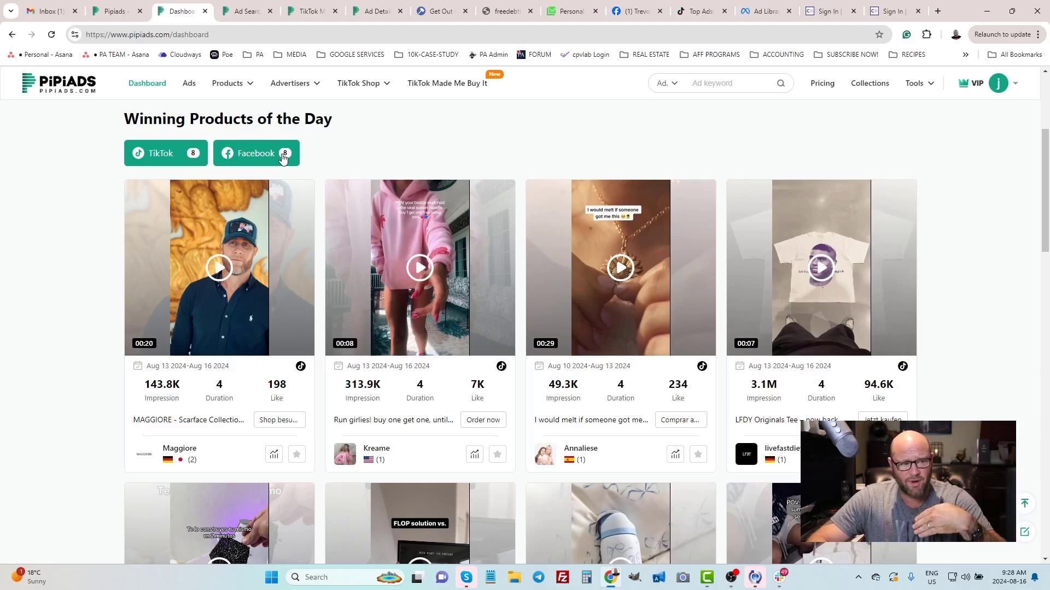
Browse the Top Products and TikTok Keyword Insights, then return to the top.
{"action": "scroll", "coordinate": [283, 158], "scroll_direction": "down", "scroll_amount": 2}
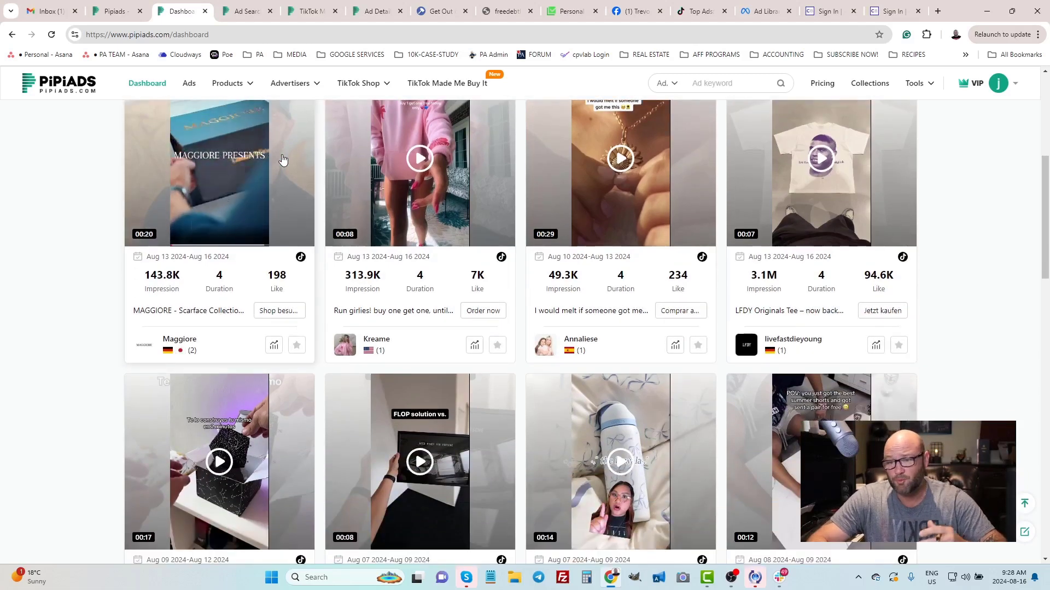
{"action": "scroll", "coordinate": [283, 159], "scroll_direction": "down", "scroll_amount": 3}
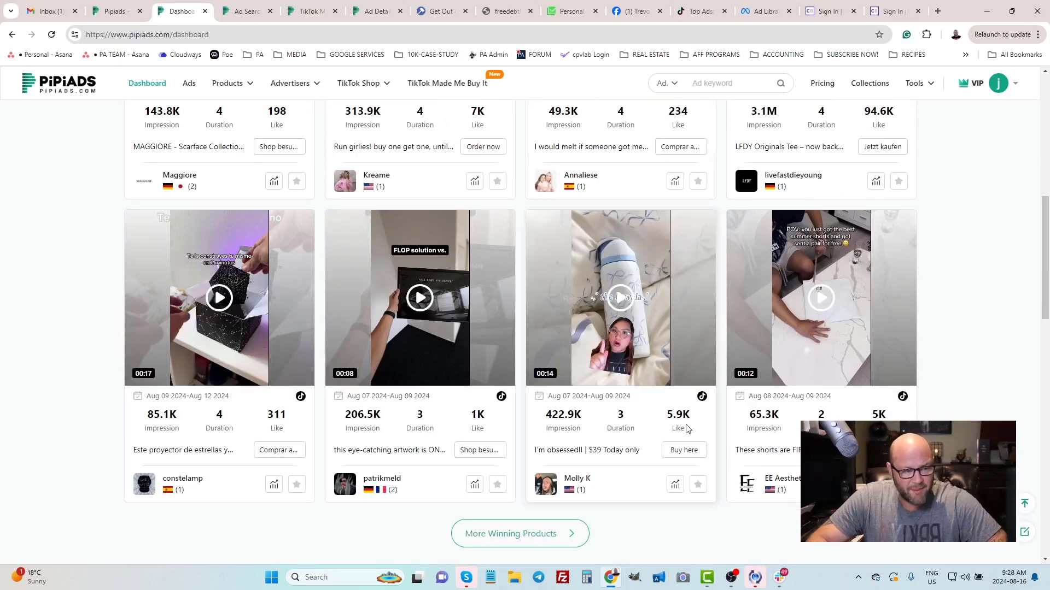
{"action": "scroll", "coordinate": [682, 428], "scroll_direction": "down", "scroll_amount": 1}
{"action": "scroll", "coordinate": [3, 394], "scroll_direction": "down", "scroll_amount": 8}
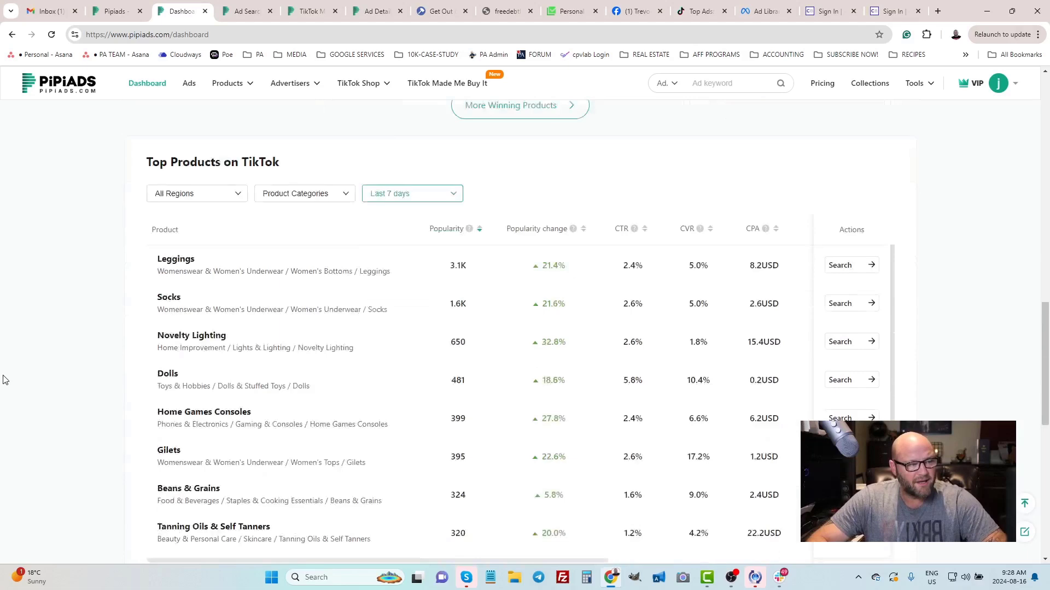
{"action": "scroll", "coordinate": [101, 251], "scroll_direction": "up", "scroll_amount": 2}
{"action": "scroll", "coordinate": [100, 260], "scroll_direction": "down", "scroll_amount": 3}
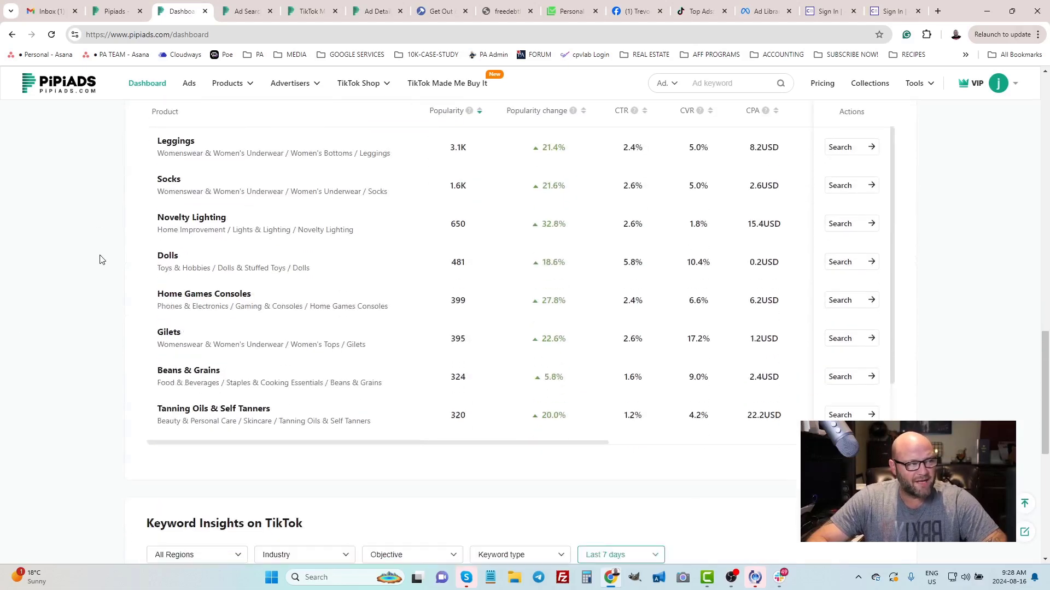
{"action": "scroll", "coordinate": [100, 260], "scroll_direction": "up", "scroll_amount": 2}
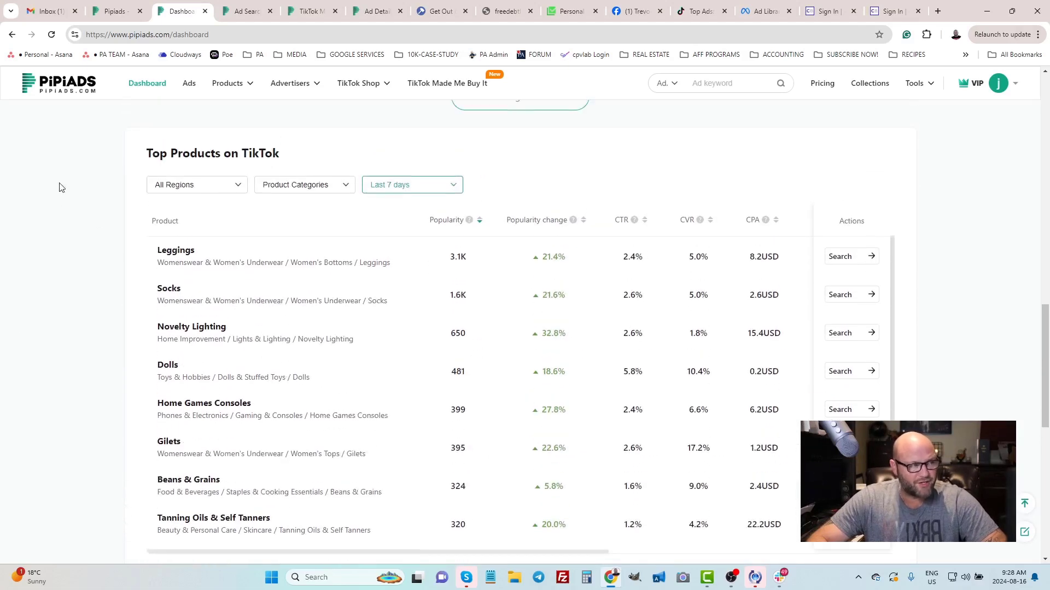
{"action": "scroll", "coordinate": [77, 197], "scroll_direction": "down", "scroll_amount": 7}
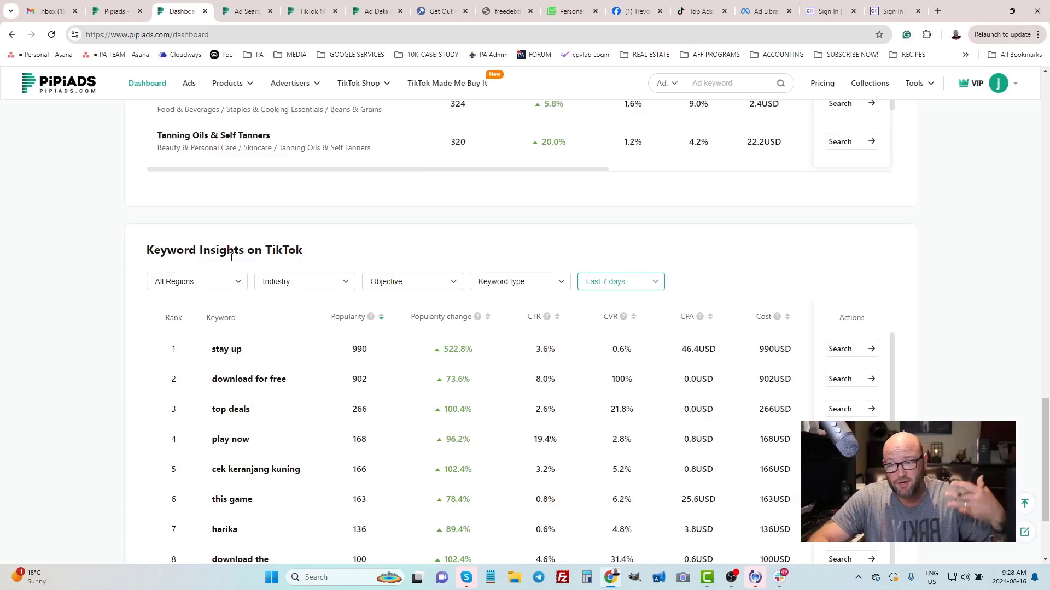
{"action": "scroll", "coordinate": [187, 253], "scroll_direction": "down", "scroll_amount": 3}
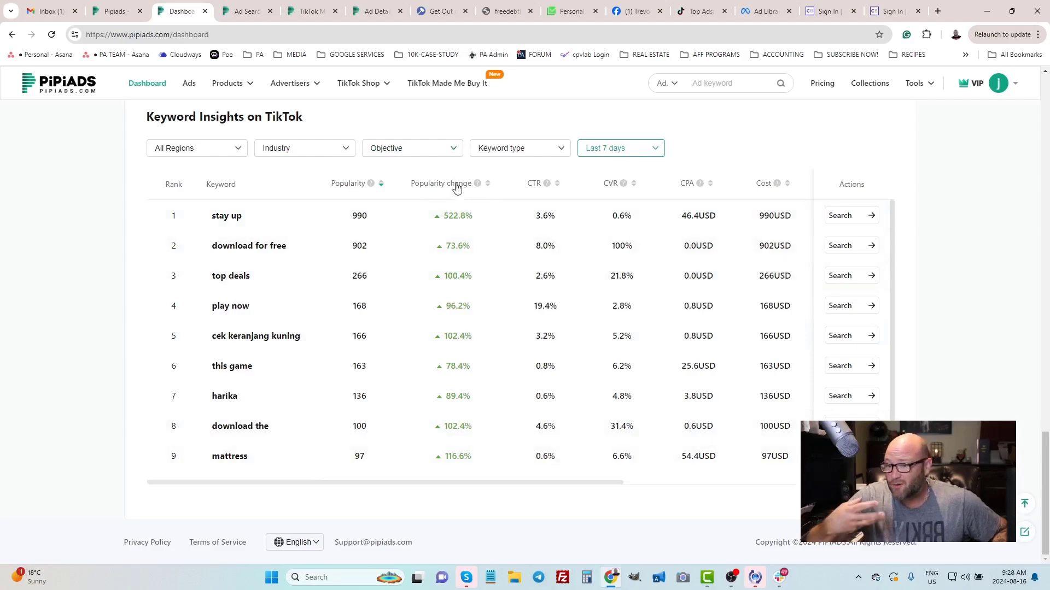
{"action": "scroll", "coordinate": [5, 375], "scroll_direction": "up", "scroll_amount": 20}
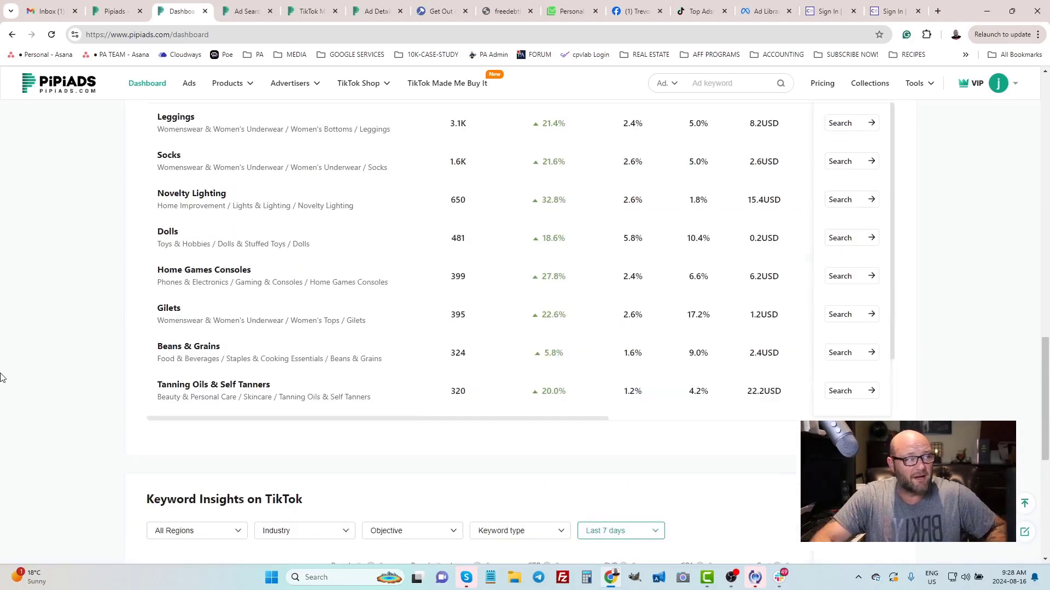
{"action": "scroll", "coordinate": [1, 377], "scroll_direction": "up", "scroll_amount": 1}
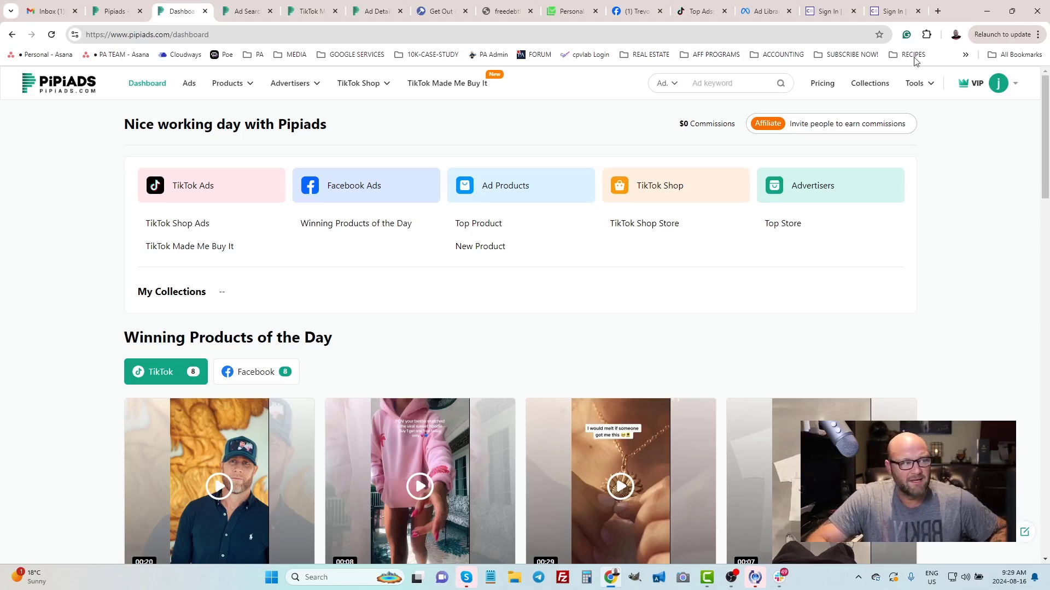
Show ClickBank's Top Offers, led by Java Burn with gravity 412.31.
{"action": "left_click", "coordinate": [825, 11]}
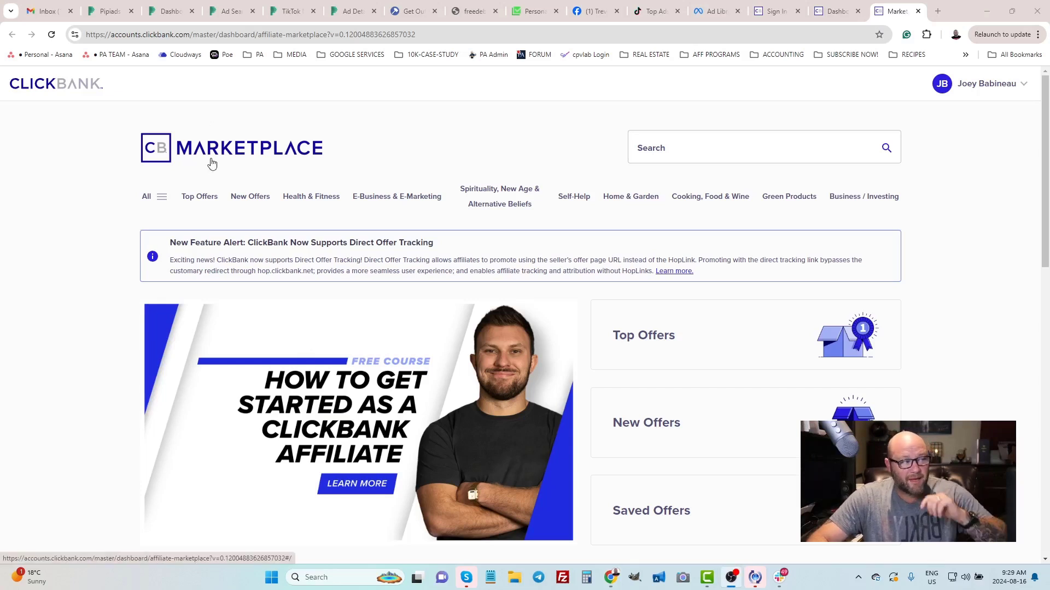
{"action": "scroll", "coordinate": [728, 377], "scroll_direction": "down", "scroll_amount": 3}
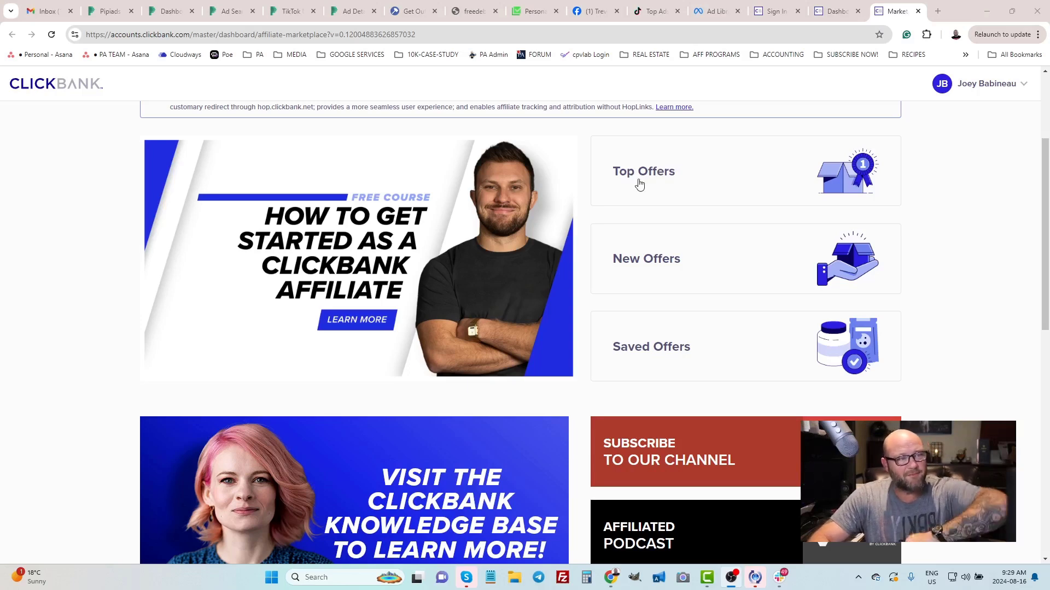
{"action": "left_click", "coordinate": [630, 174]}
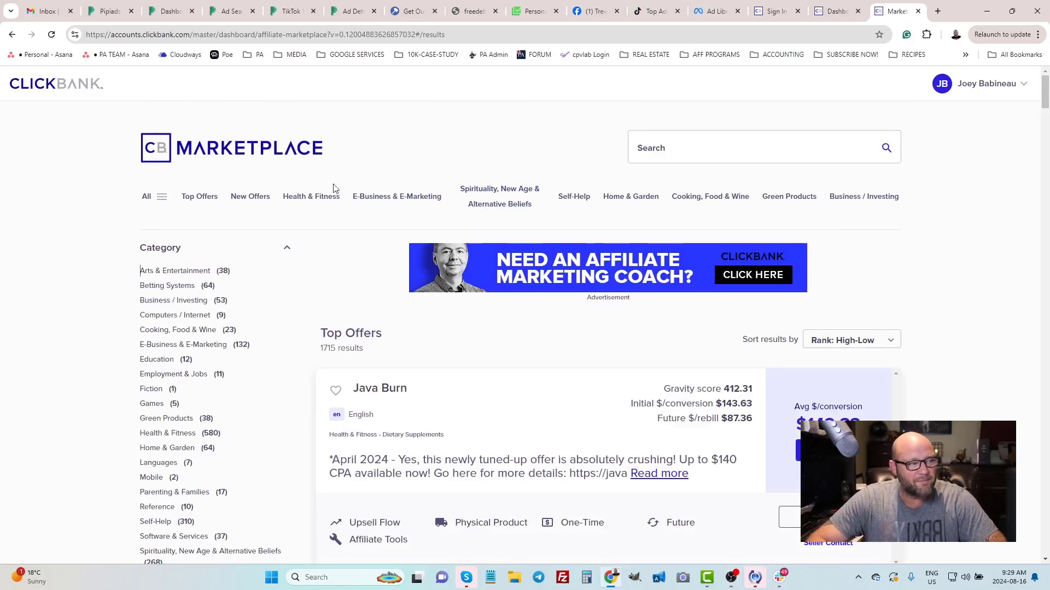
{"action": "scroll", "coordinate": [427, 311], "scroll_direction": "down", "scroll_amount": 3}
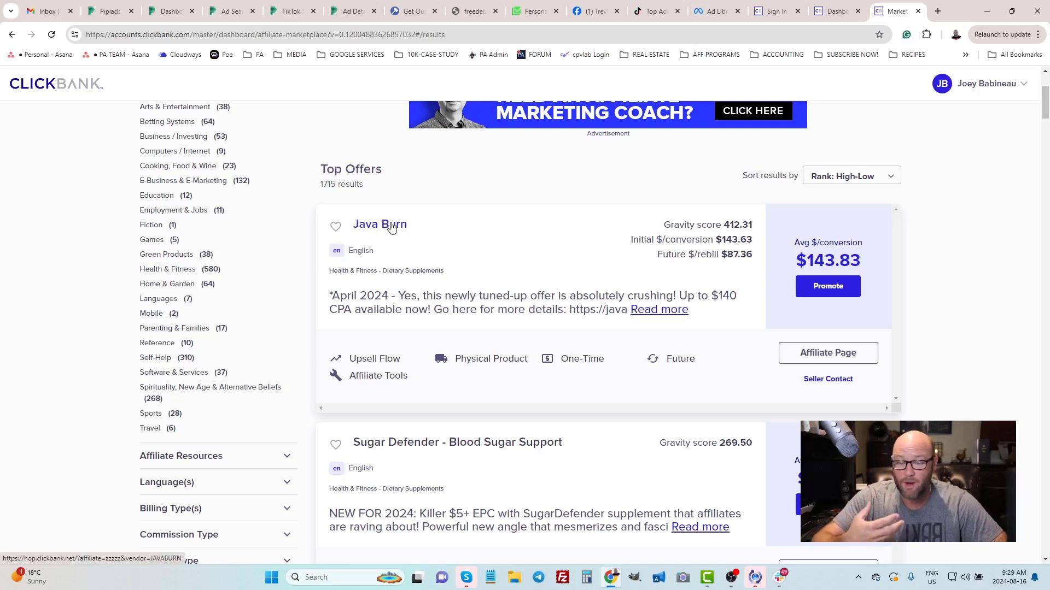
{"action": "mouse_move", "coordinate": [826, 250]}
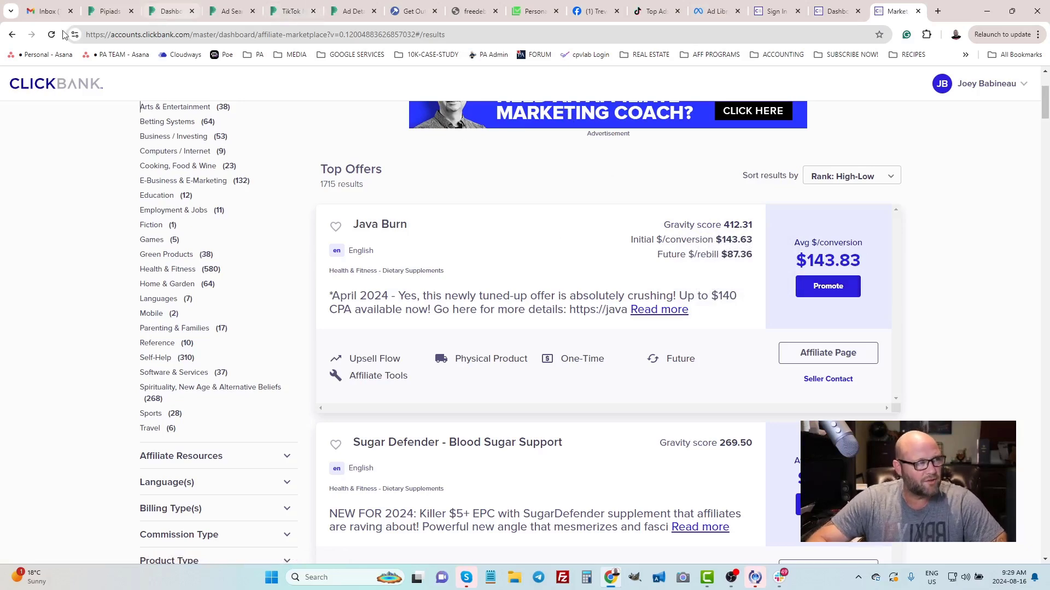
Open the PiPiADS ad search from the dashboard with platform set to All.
{"action": "left_click", "coordinate": [169, 12]}
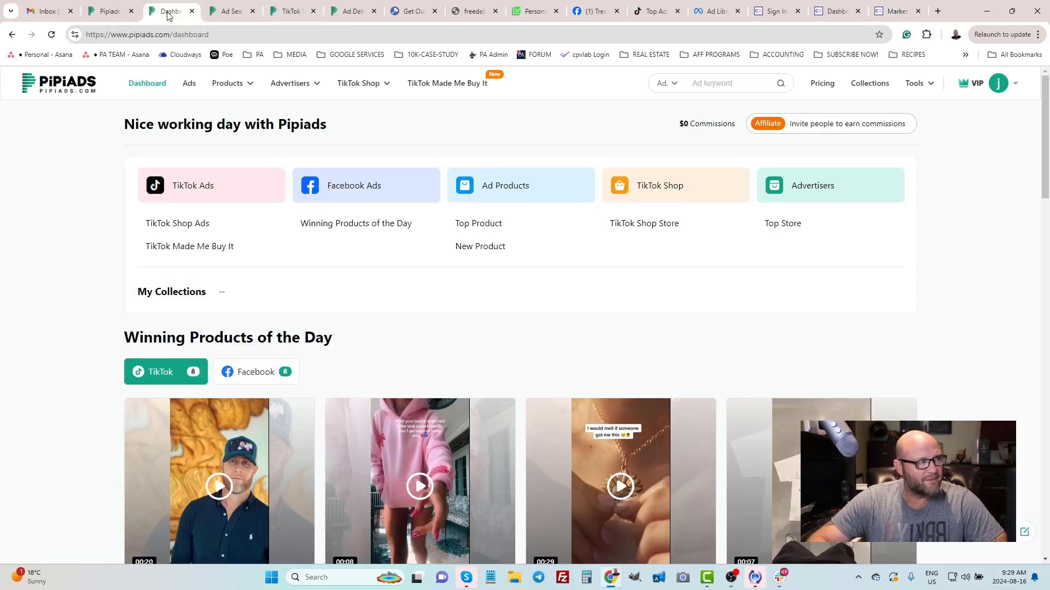
{"action": "left_click", "coordinate": [203, 184]}
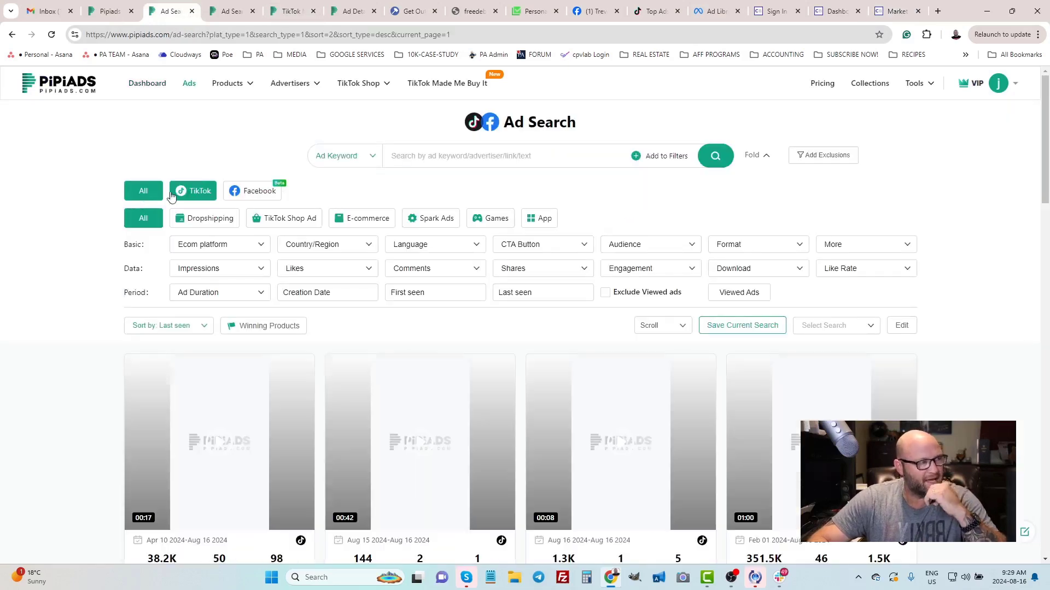
{"action": "left_click", "coordinate": [192, 191]}
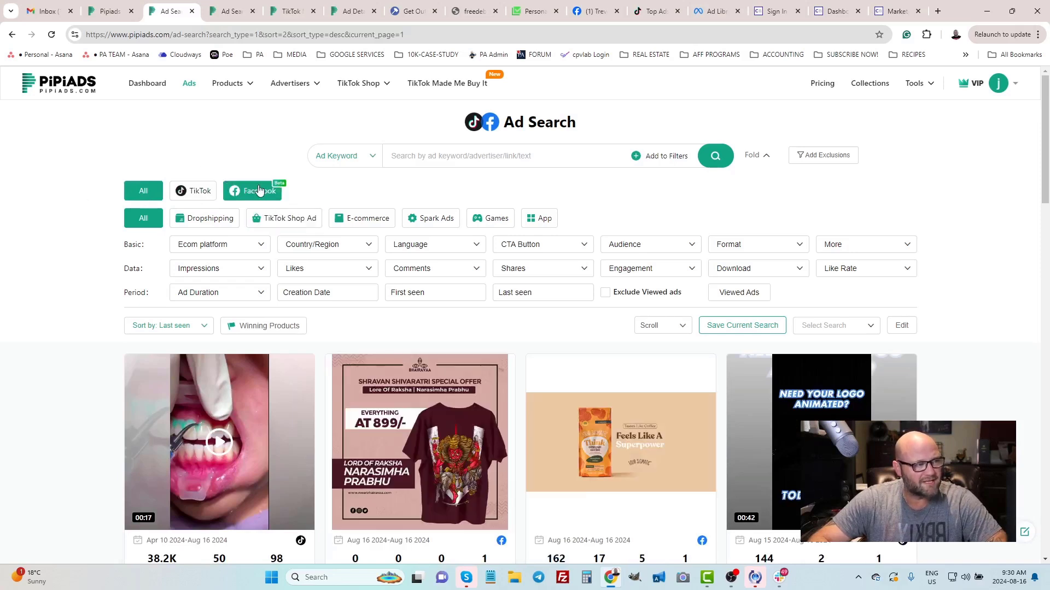
Search ads for the keyword 'java burn' and skim the results.
{"action": "left_click", "coordinate": [473, 157]}
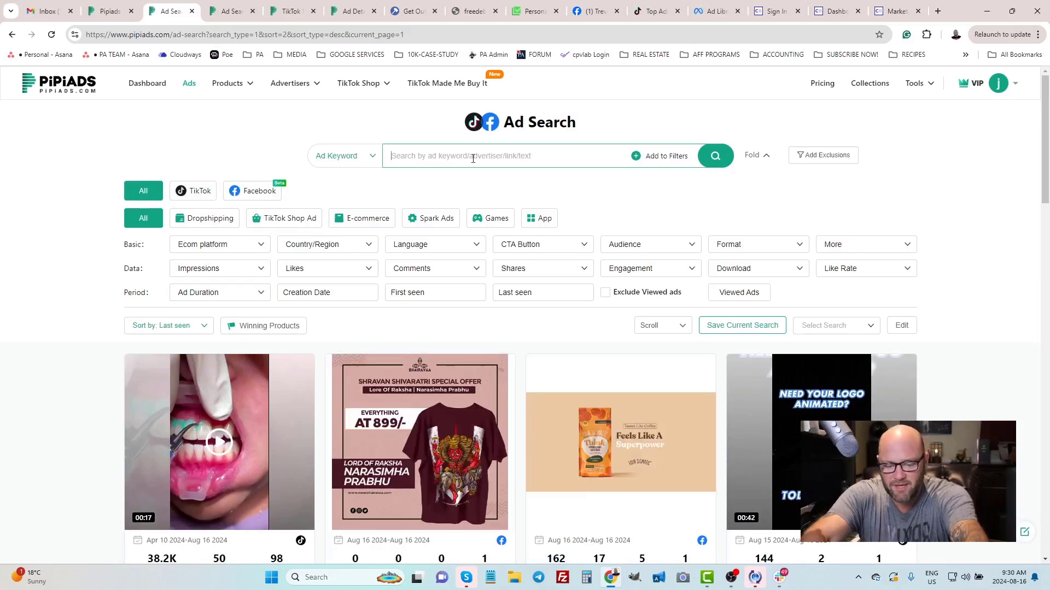
{"action": "type", "text": "java burn"}
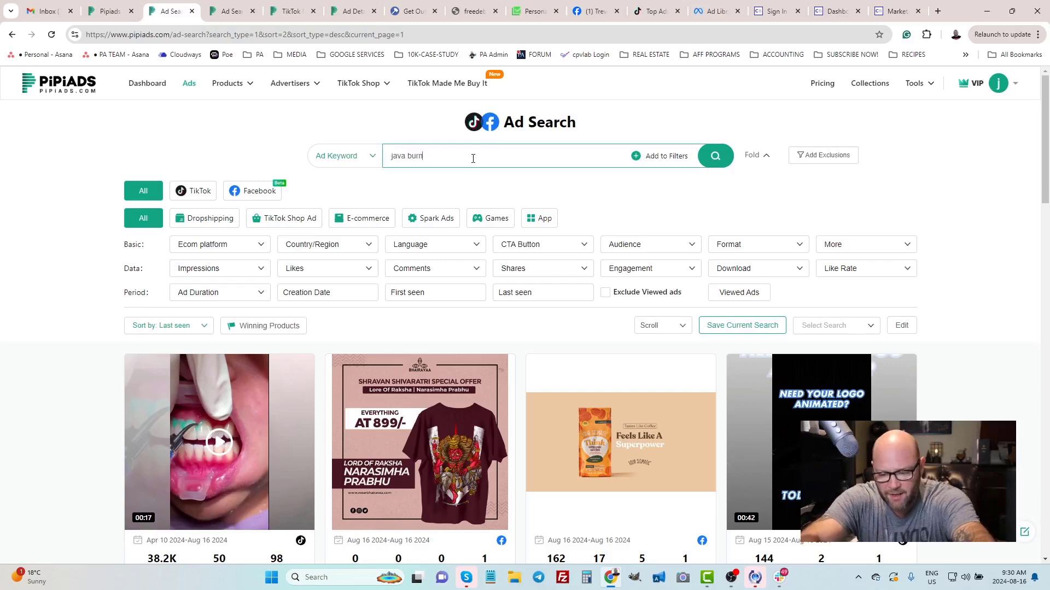
{"action": "key", "text": "Return"}
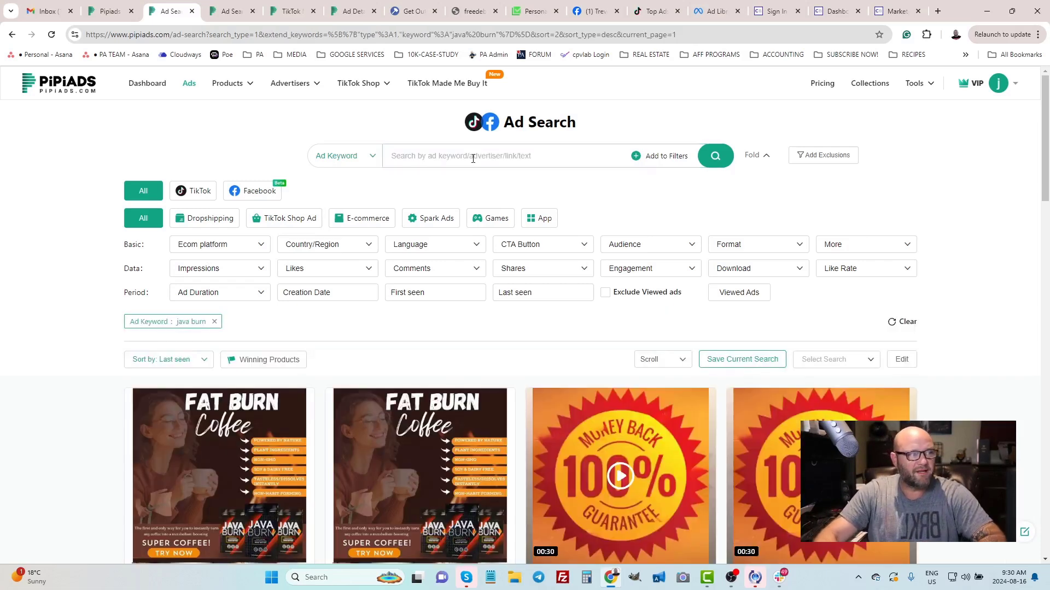
{"action": "scroll", "coordinate": [465, 230], "scroll_direction": "down", "scroll_amount": 5}
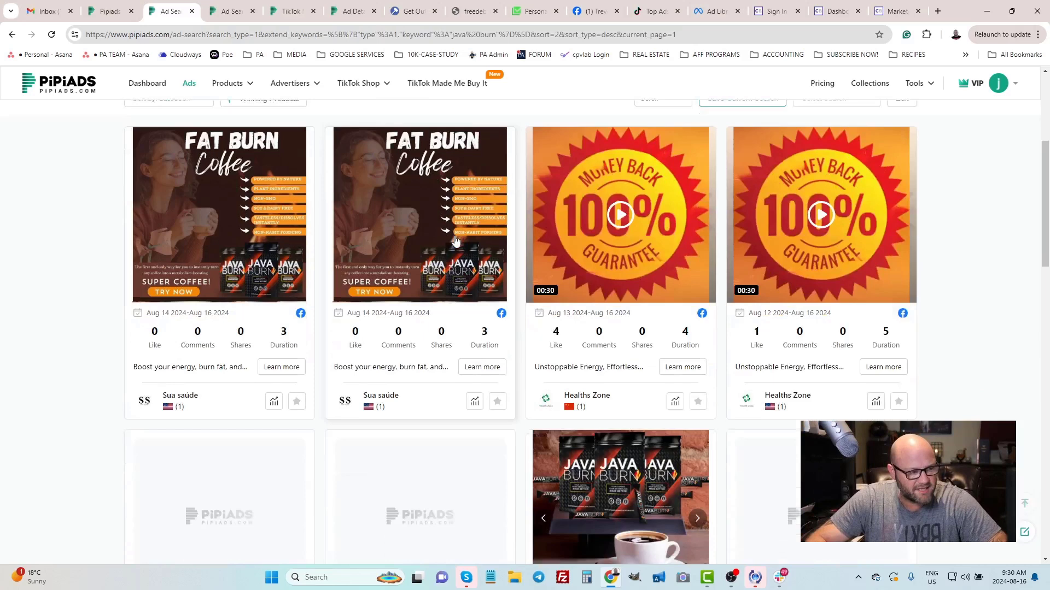
{"action": "scroll", "coordinate": [454, 240], "scroll_direction": "down", "scroll_amount": 6}
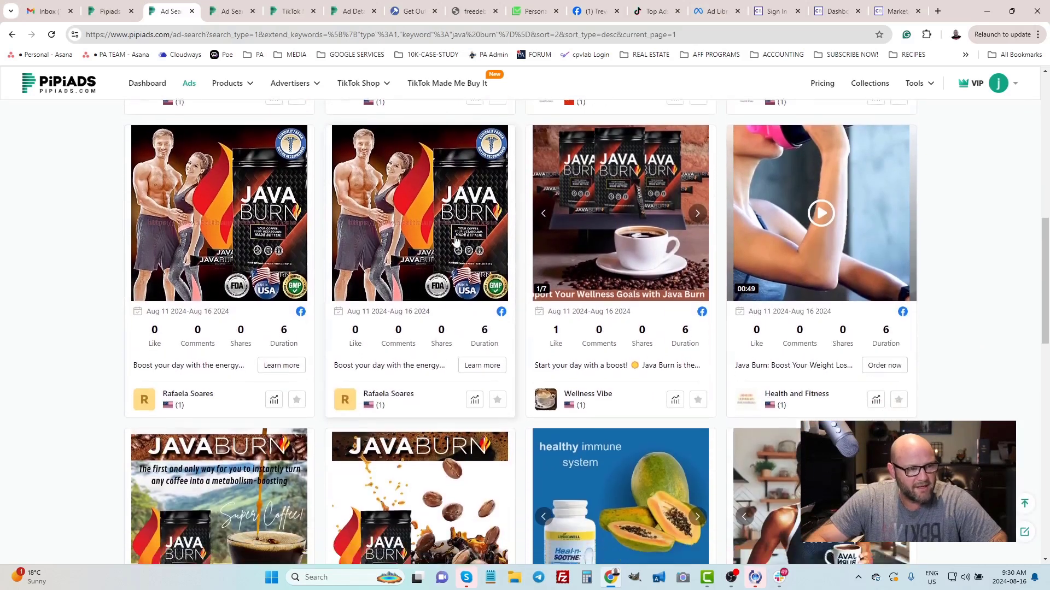
{"action": "scroll", "coordinate": [455, 241], "scroll_direction": "down", "scroll_amount": 1}
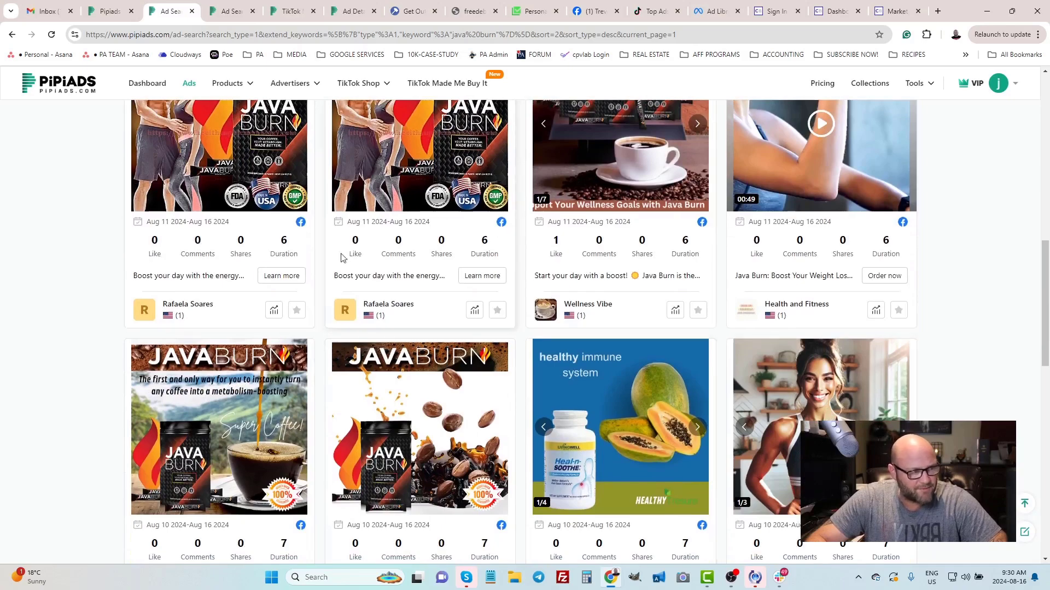
{"action": "scroll", "coordinate": [383, 263], "scroll_direction": "up", "scroll_amount": 12}
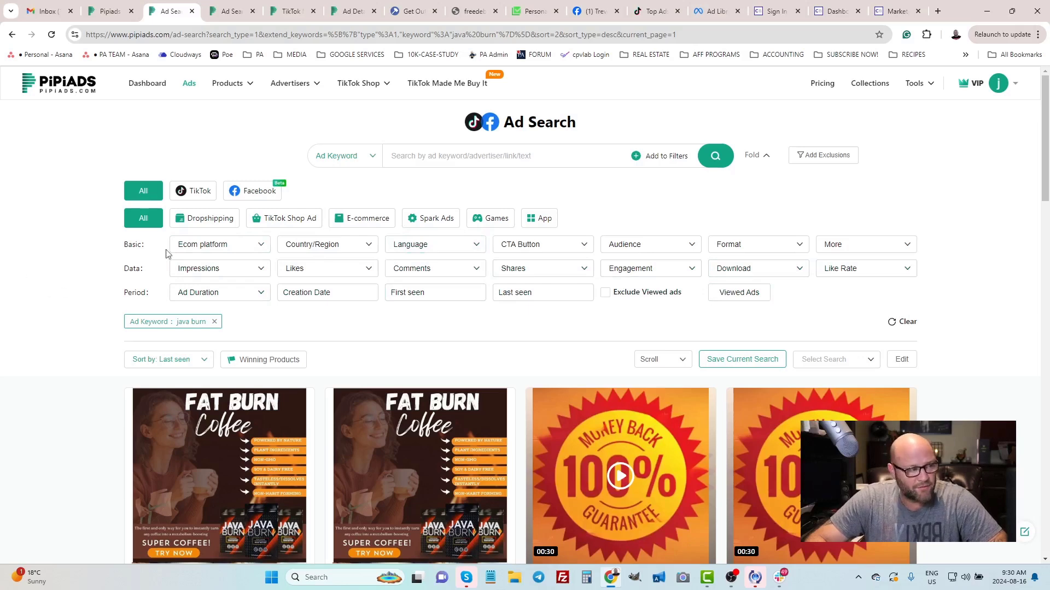
Set the Likes filter minimum to 50 on the java burn results.
{"action": "left_click", "coordinate": [370, 270]}
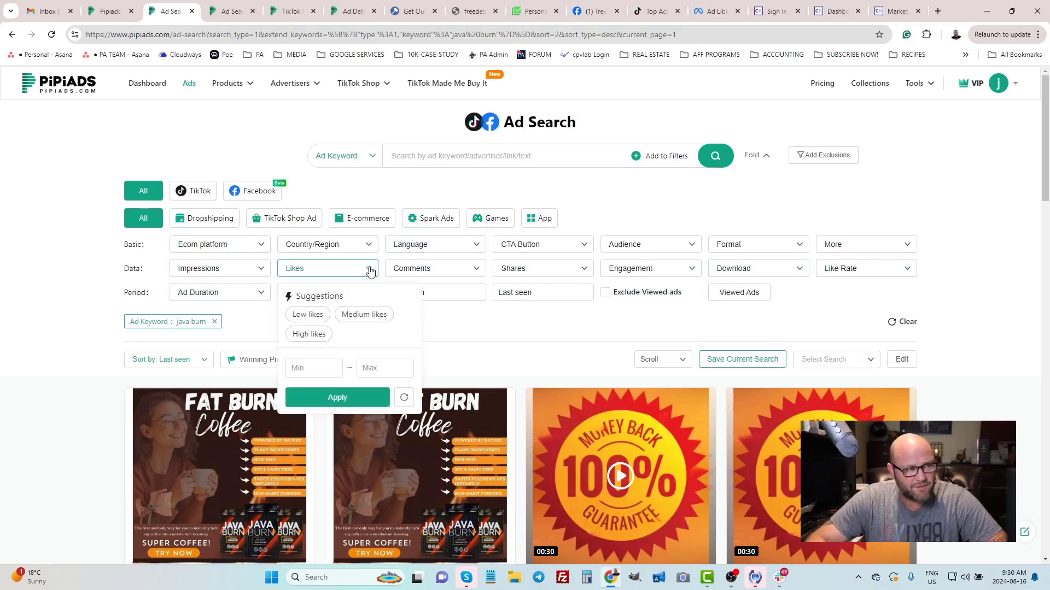
{"action": "left_click", "coordinate": [300, 368]}
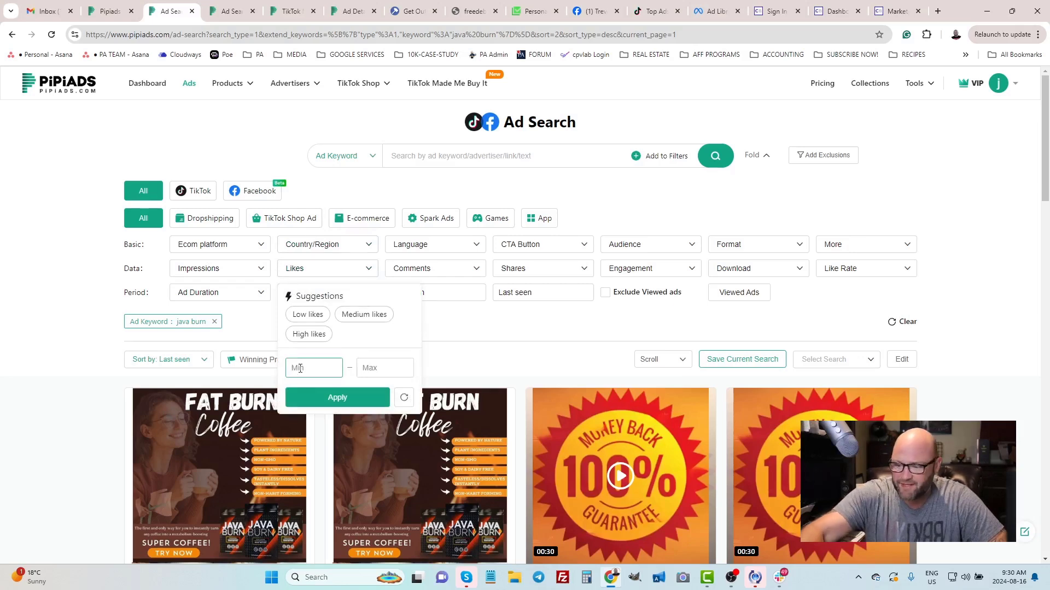
{"action": "type", "text": "50"}
{"action": "key", "text": "Return"}
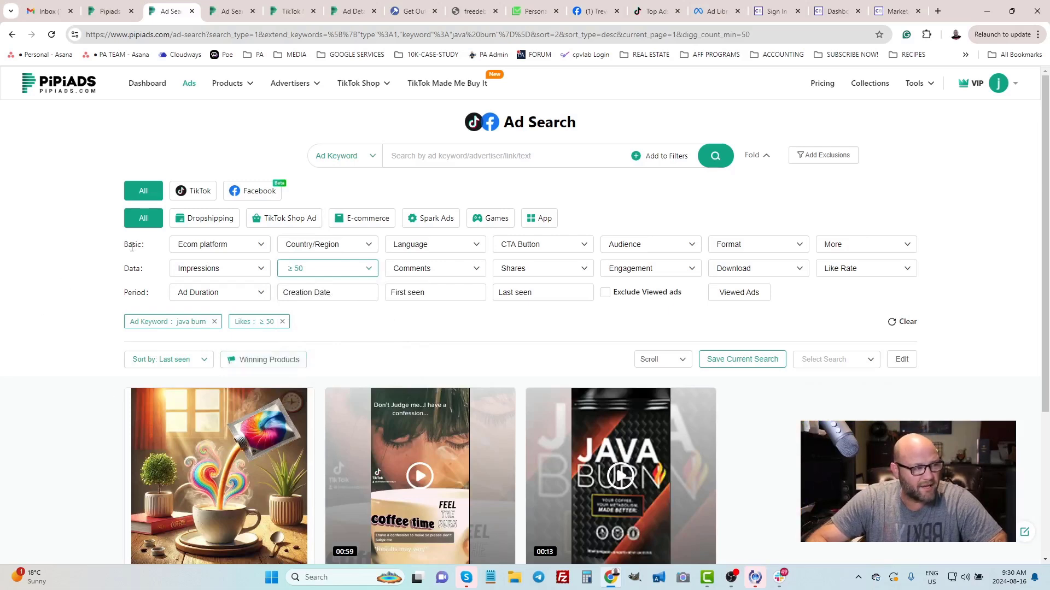
{"action": "scroll", "coordinate": [37, 272], "scroll_direction": "down", "scroll_amount": 2}
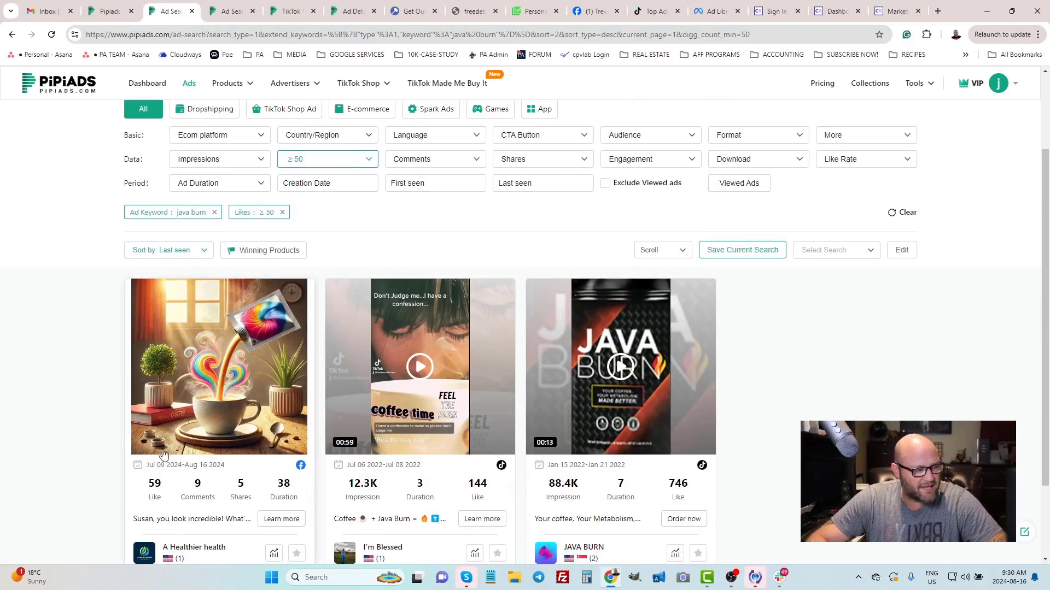
{"action": "mouse_move", "coordinate": [183, 471]}
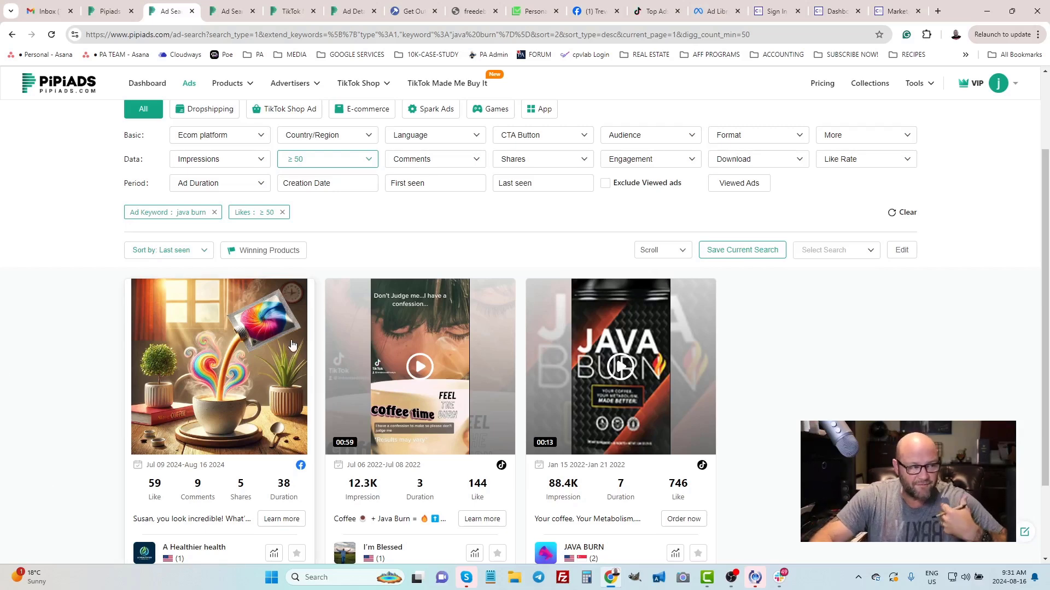
Open the first Java Burn coffee ad by A Healthier health and copy its ad text.
{"action": "left_click", "coordinate": [217, 361]}
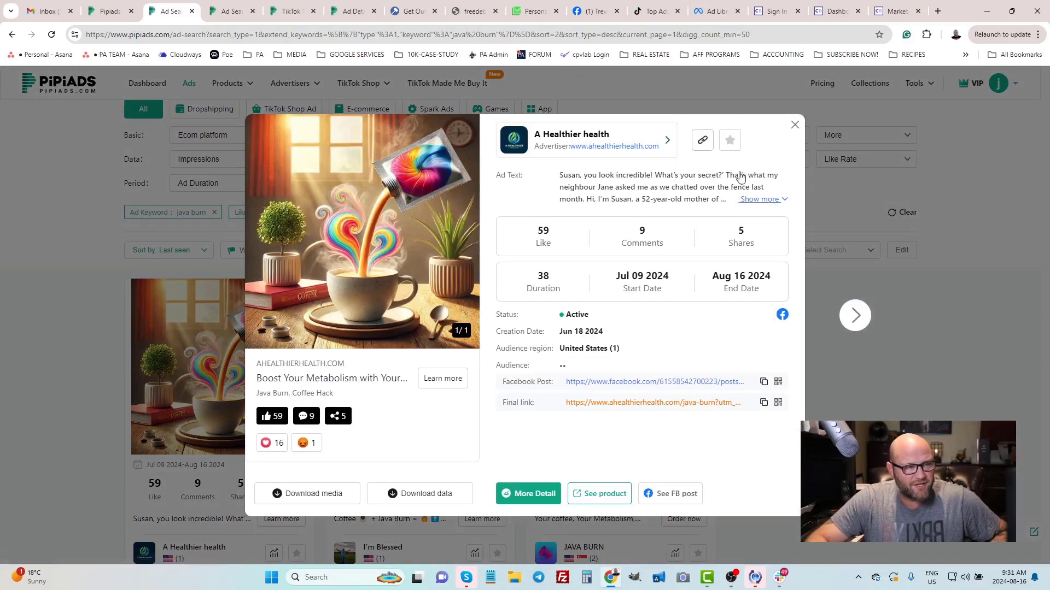
{"action": "mouse_move", "coordinate": [758, 199]}
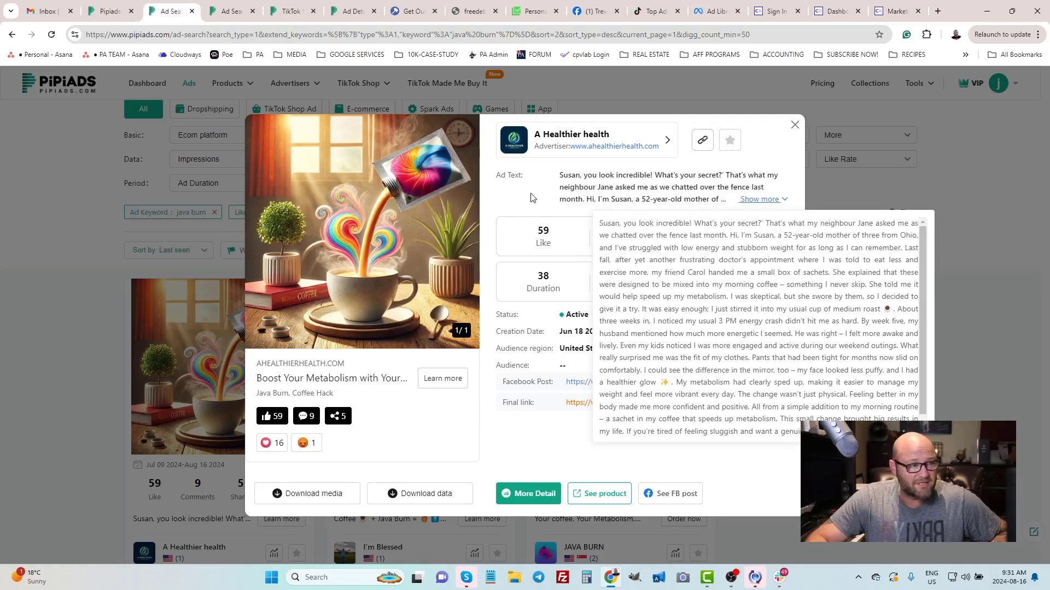
{"action": "left_click", "coordinate": [581, 186]}
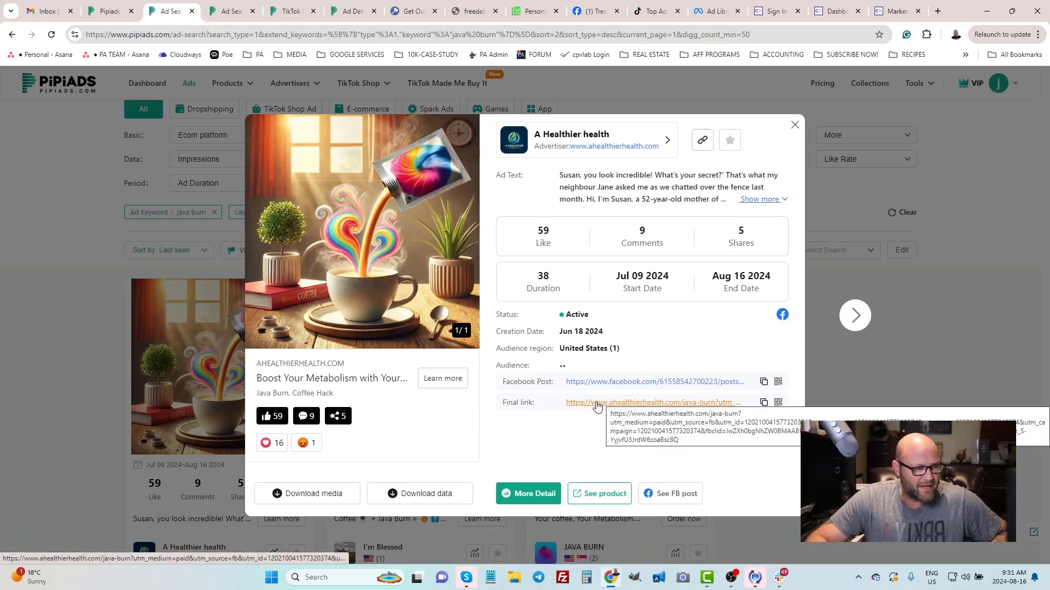
Open the ad's java-burn final link in a new tab, then go back to Ad Search.
{"action": "left_click", "coordinate": [597, 403]}
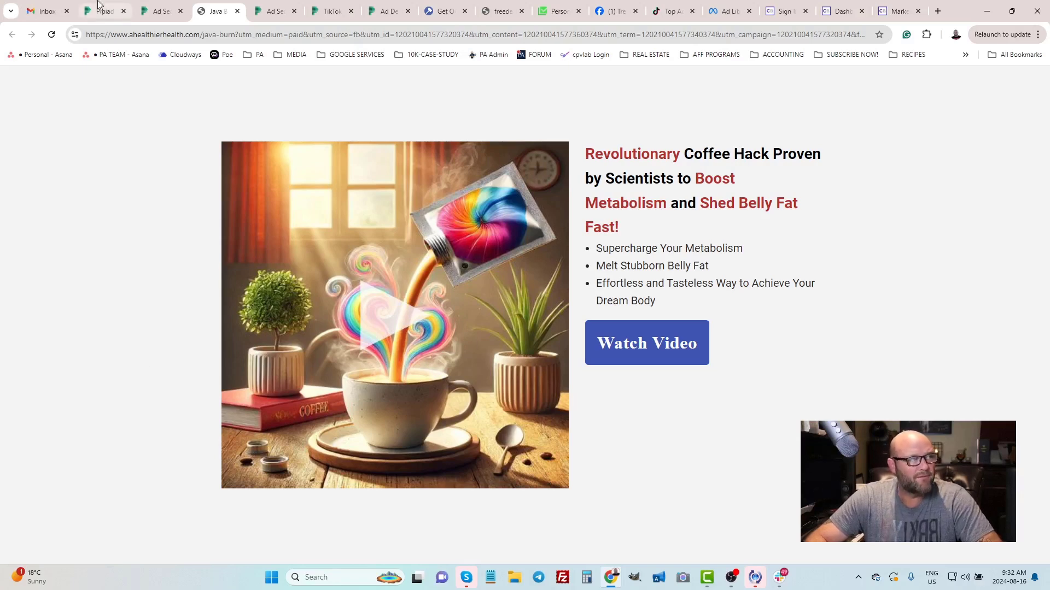
{"action": "left_click", "coordinate": [166, 12]}
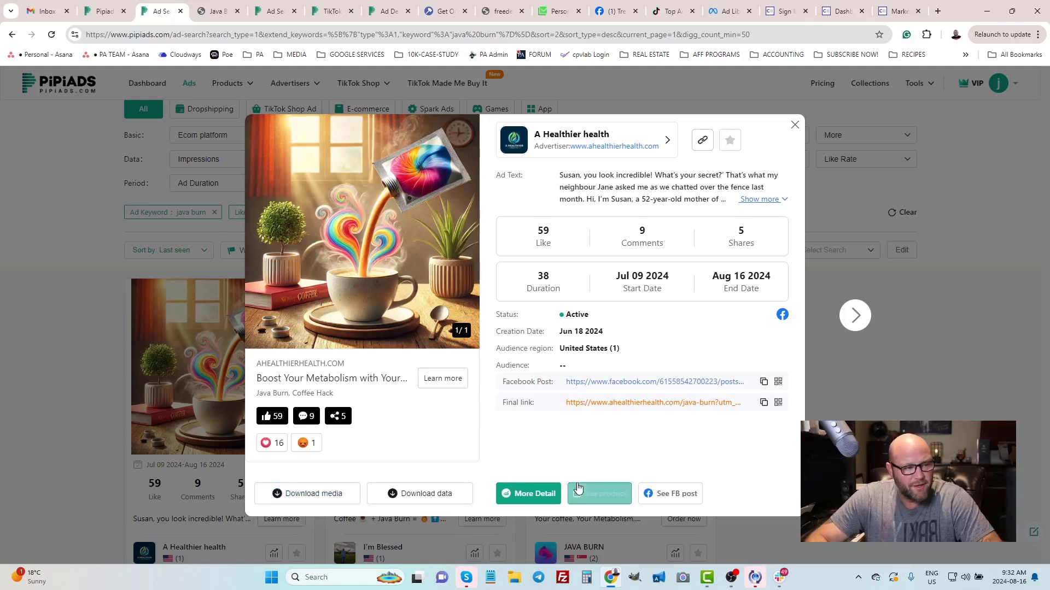
Open the ad's More Detail page, review its data and audience, and select the Page ID.
{"action": "left_click", "coordinate": [523, 495]}
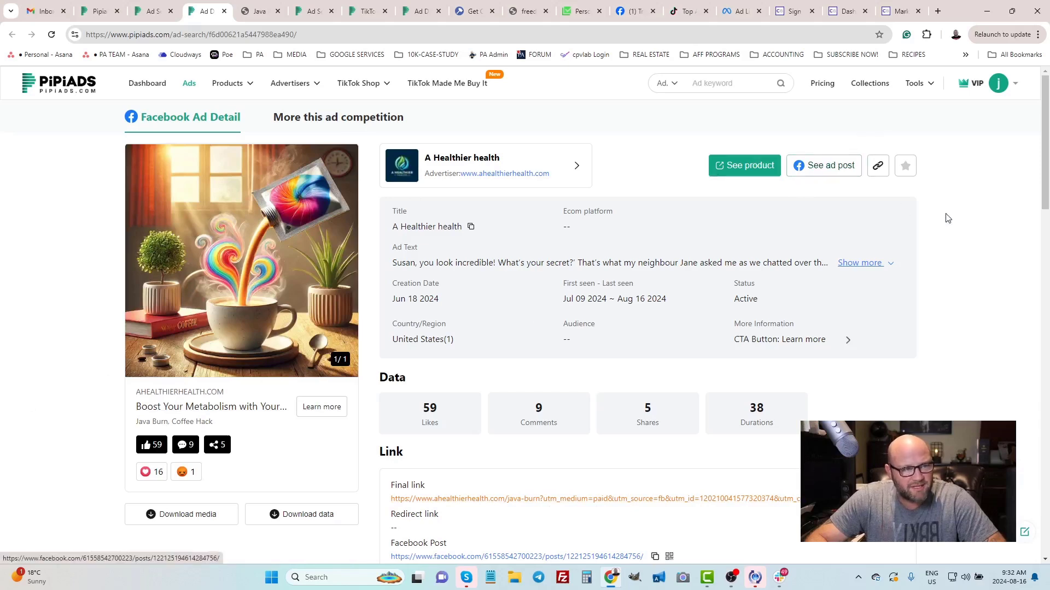
{"action": "scroll", "coordinate": [459, 264], "scroll_direction": "down", "scroll_amount": 3}
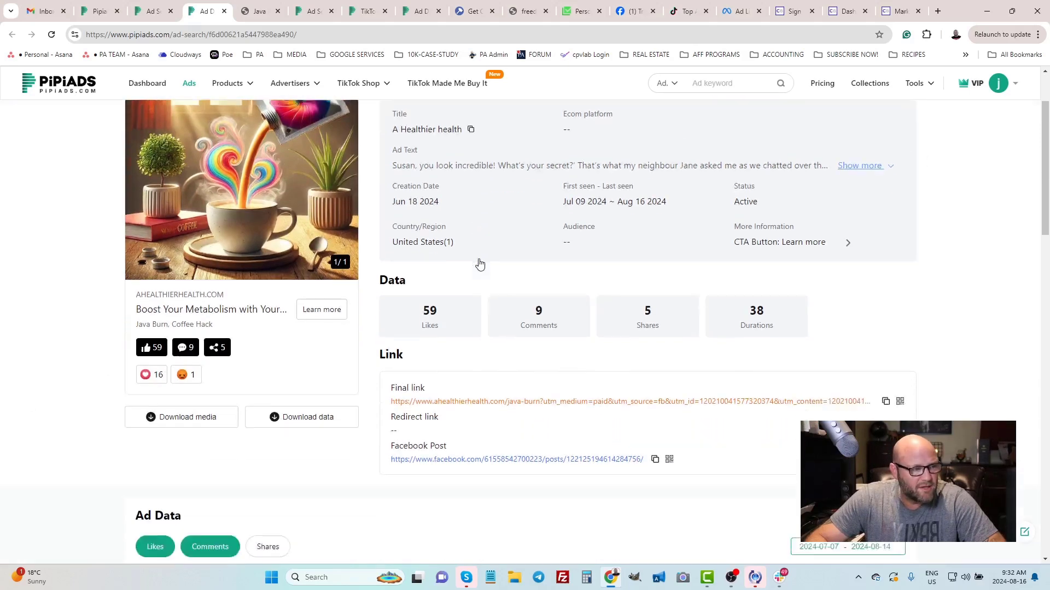
{"action": "scroll", "coordinate": [478, 264], "scroll_direction": "down", "scroll_amount": 3}
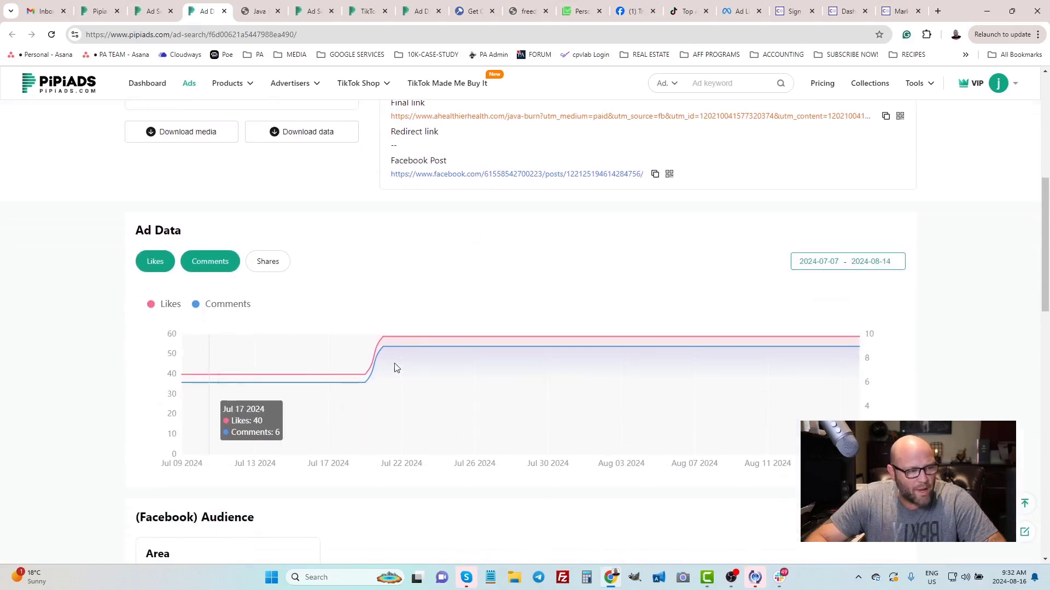
{"action": "scroll", "coordinate": [426, 289], "scroll_direction": "down", "scroll_amount": 3}
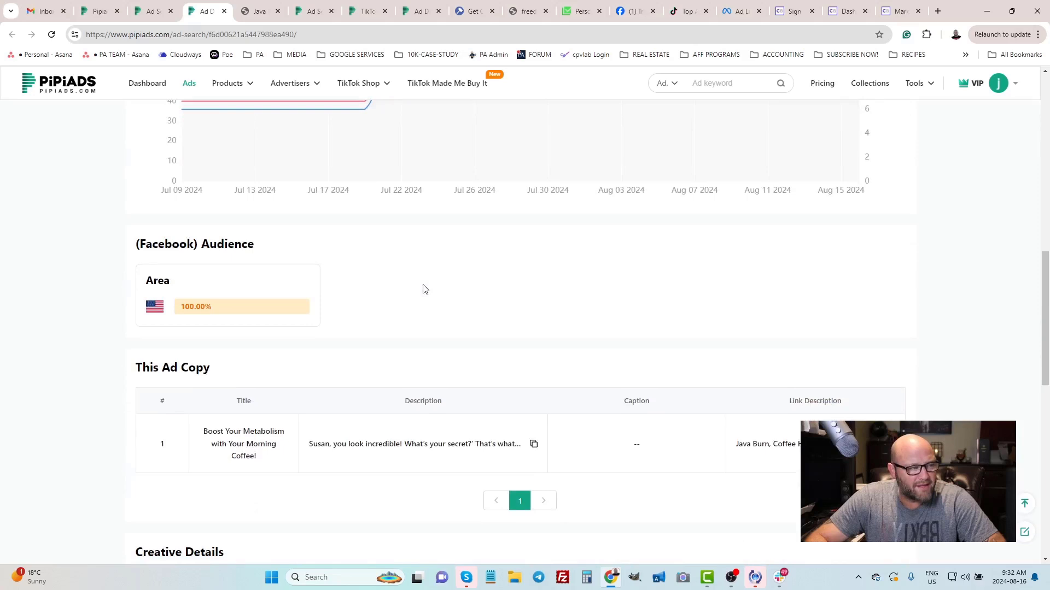
{"action": "mouse_move", "coordinate": [148, 316]}
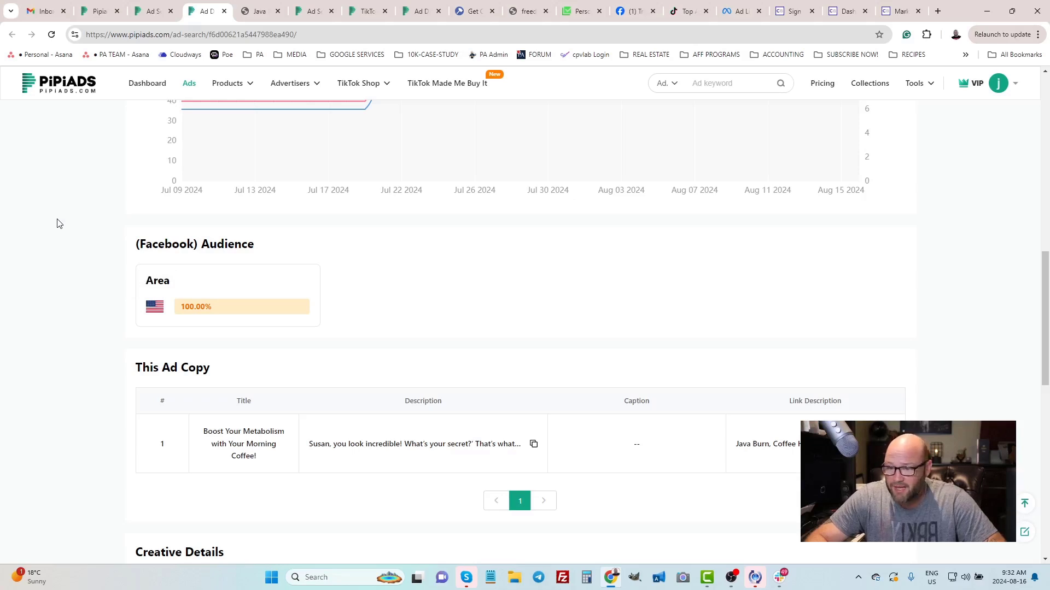
{"action": "scroll", "coordinate": [57, 223], "scroll_direction": "down", "scroll_amount": 2}
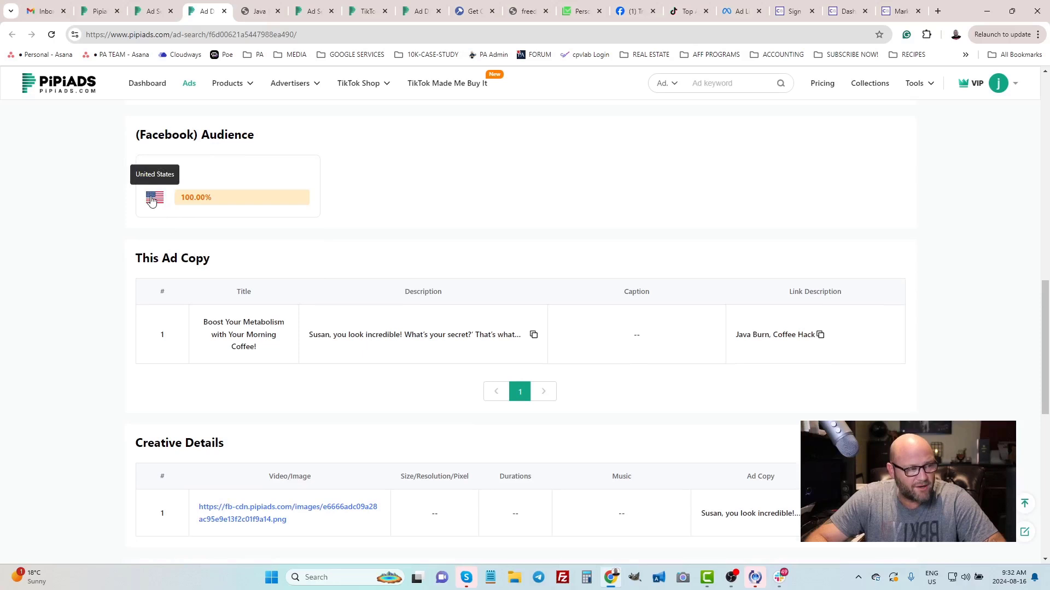
{"action": "scroll", "coordinate": [427, 225], "scroll_direction": "down", "scroll_amount": 3}
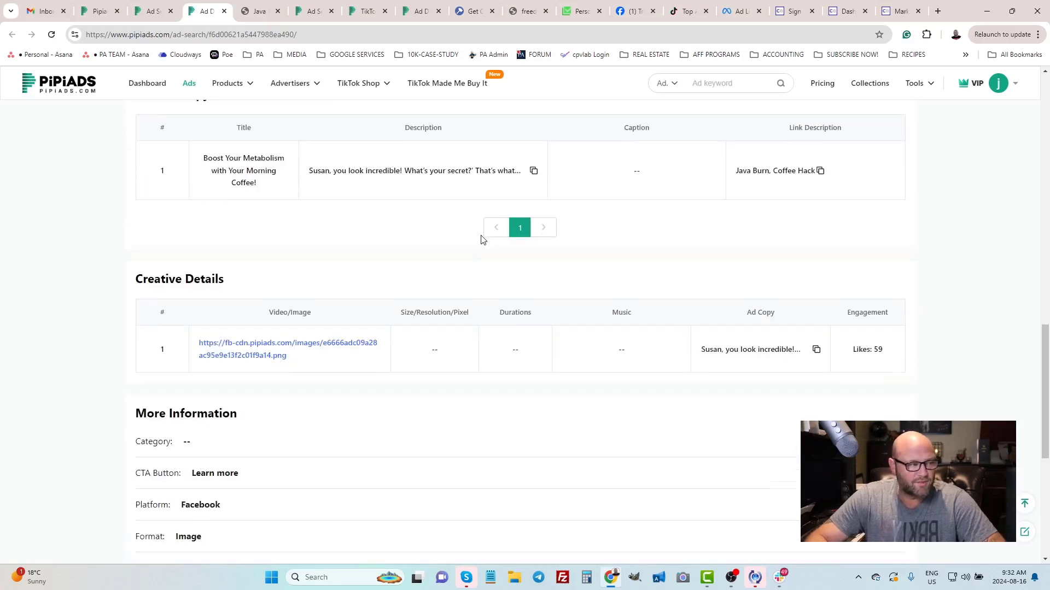
{"action": "scroll", "coordinate": [482, 239], "scroll_direction": "down", "scroll_amount": 7}
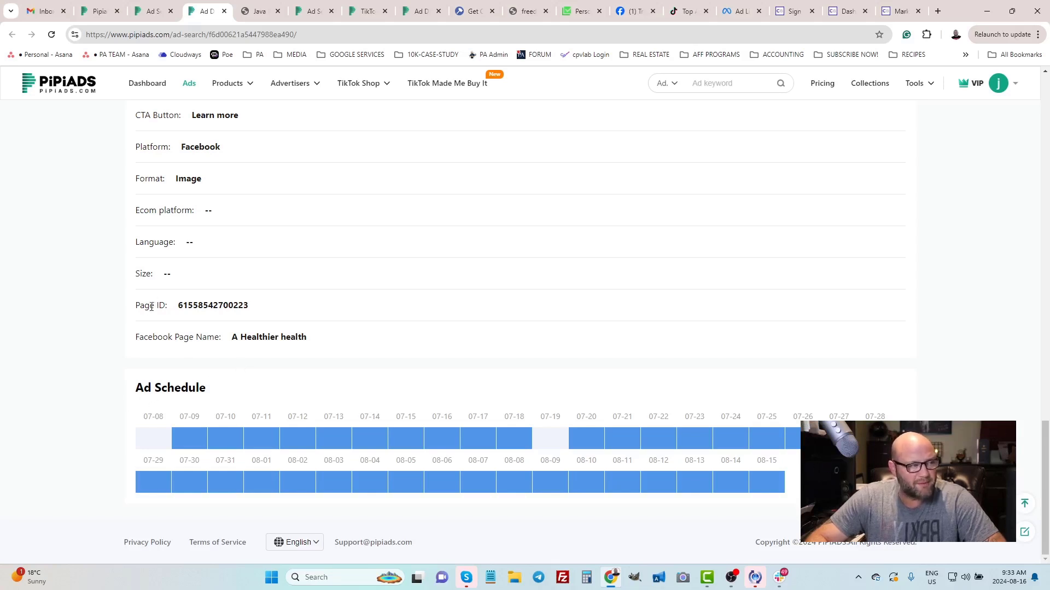
{"action": "left_click_drag", "start_coordinate": [145, 305], "coordinate": [258, 310]}
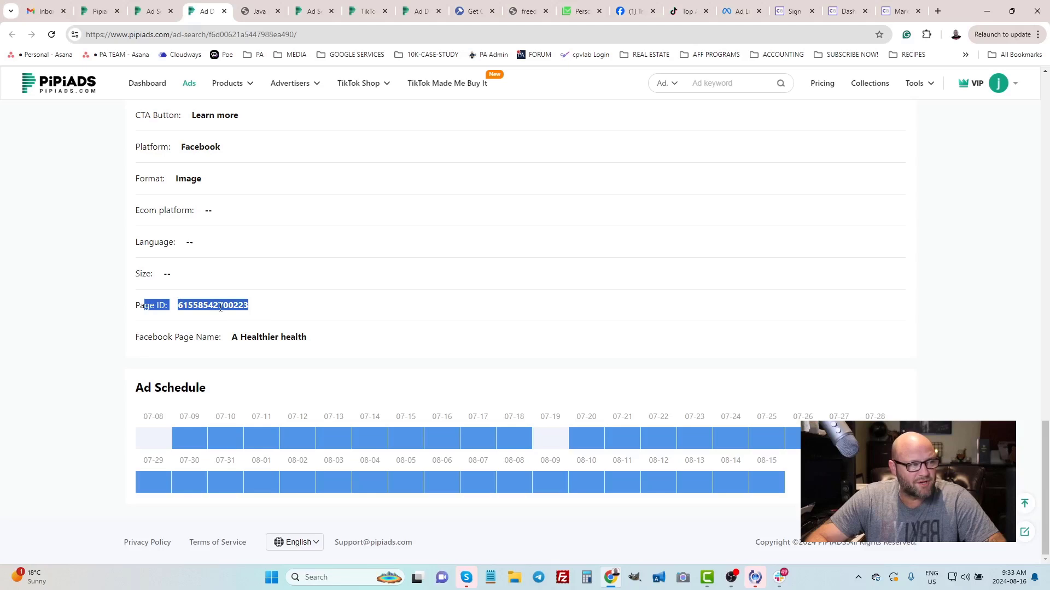
{"action": "scroll", "coordinate": [221, 307], "scroll_direction": "up", "scroll_amount": 15}
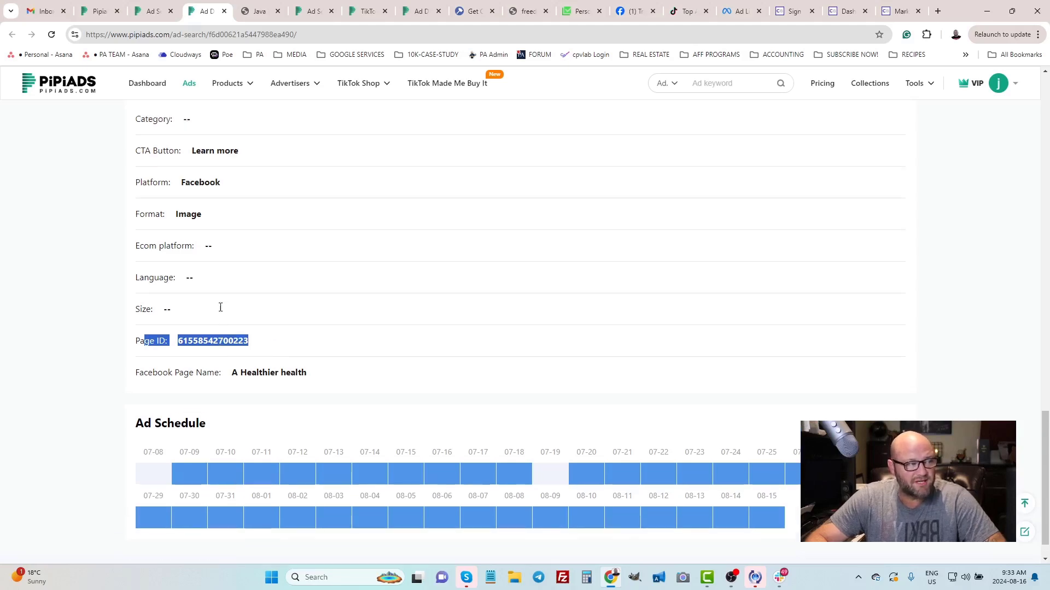
{"action": "scroll", "coordinate": [221, 306], "scroll_direction": "up", "scroll_amount": 10}
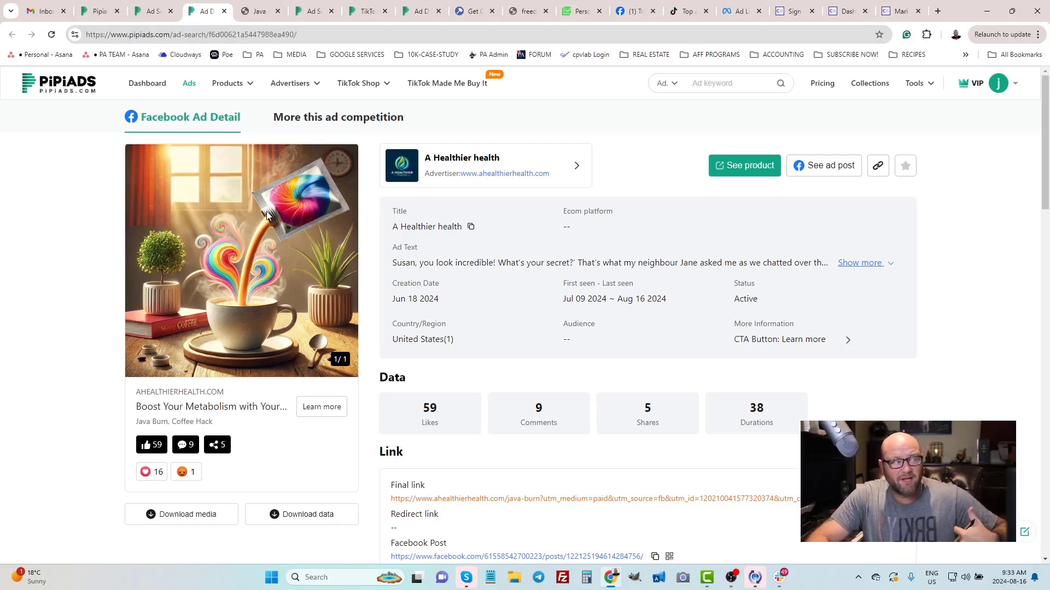
Return to the dashboard and open ad search with platform set to All.
{"action": "left_click", "coordinate": [140, 88]}
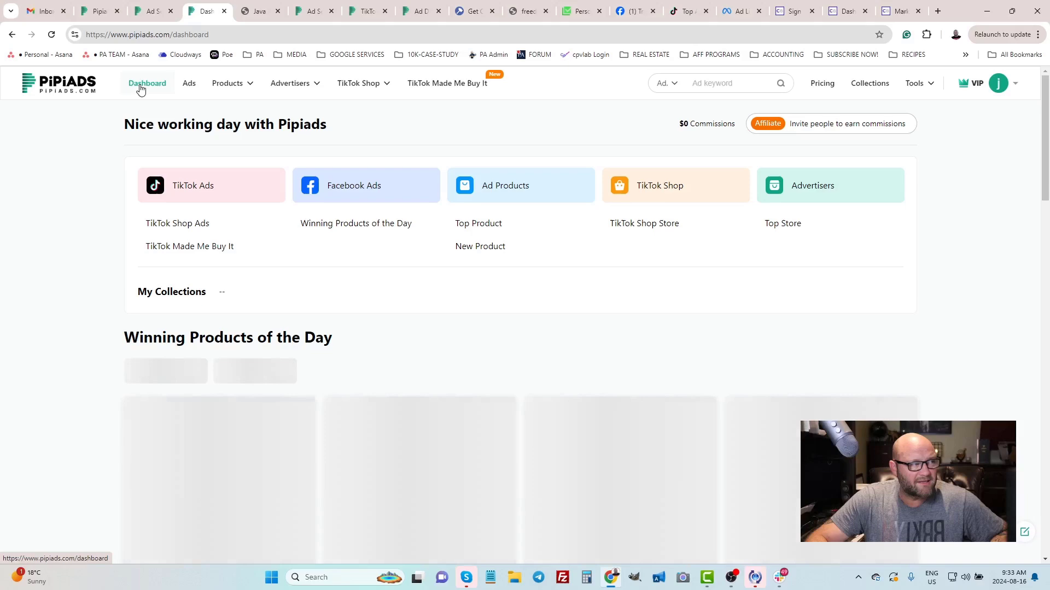
{"action": "left_click", "coordinate": [202, 189]}
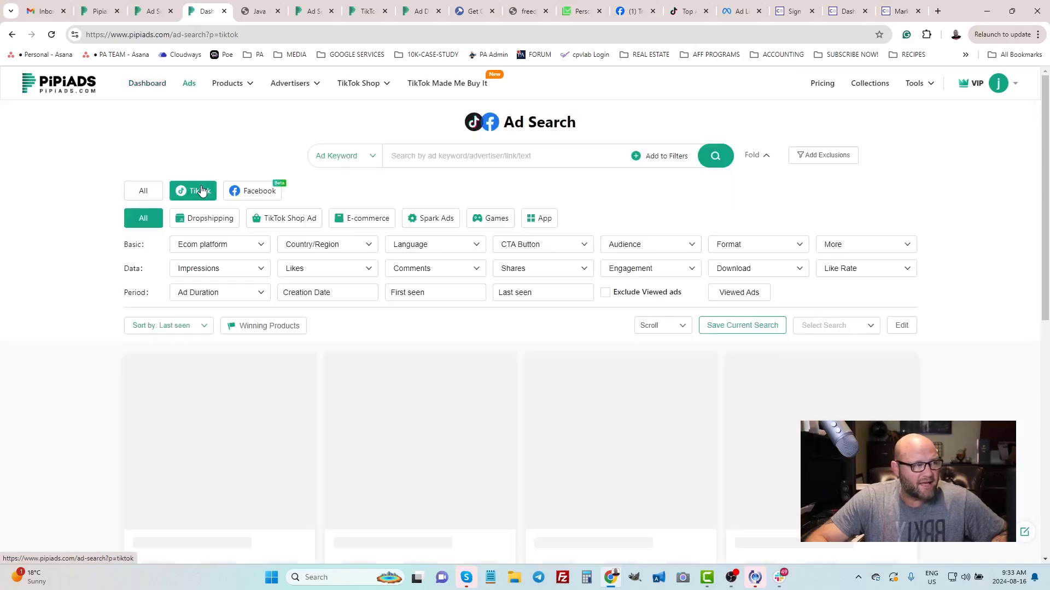
{"action": "left_click", "coordinate": [144, 191]}
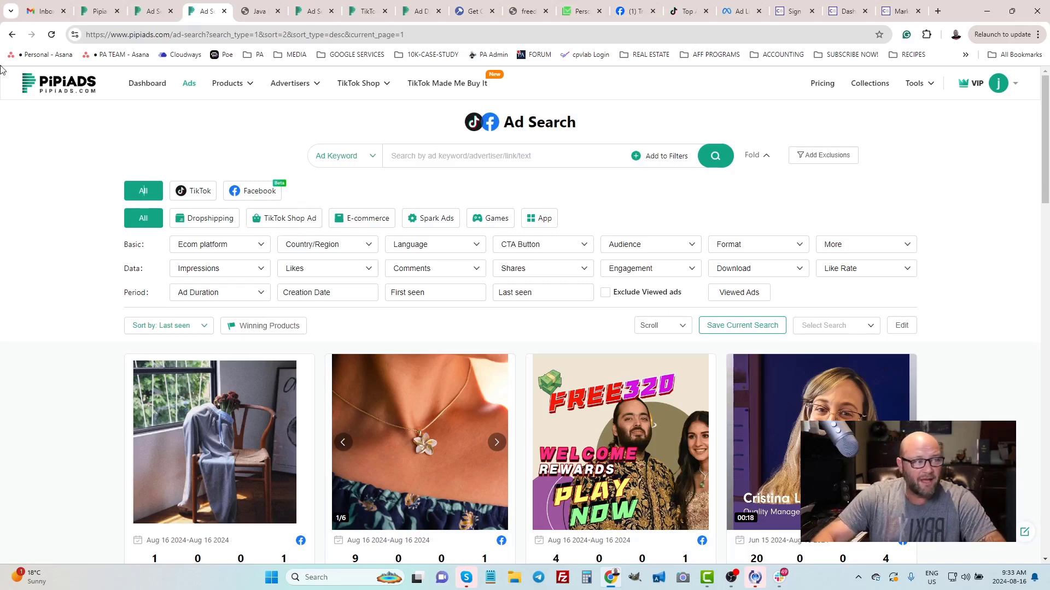
Search ads for the keyword 'debt'.
{"action": "left_click", "coordinate": [416, 157]}
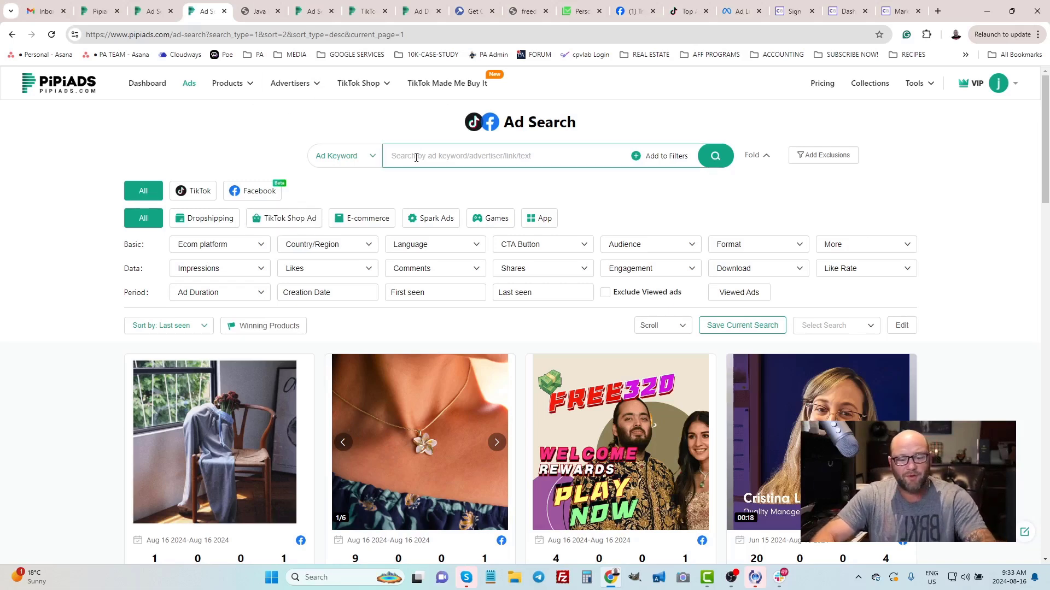
{"action": "type", "text": "debt"}
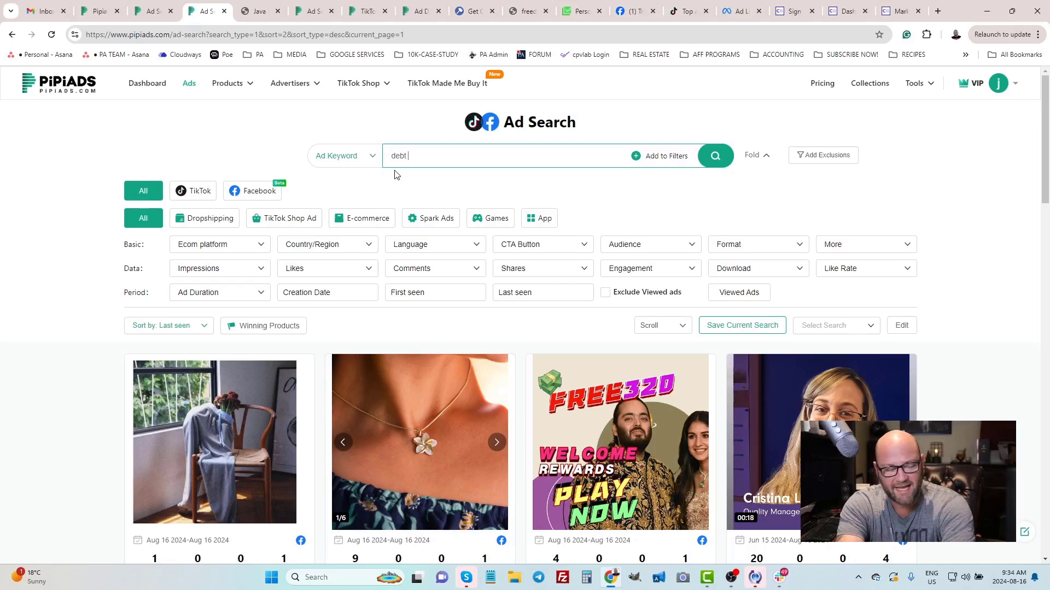
{"action": "key", "text": "Return"}
{"action": "mouse_move", "coordinate": [358, 84]}
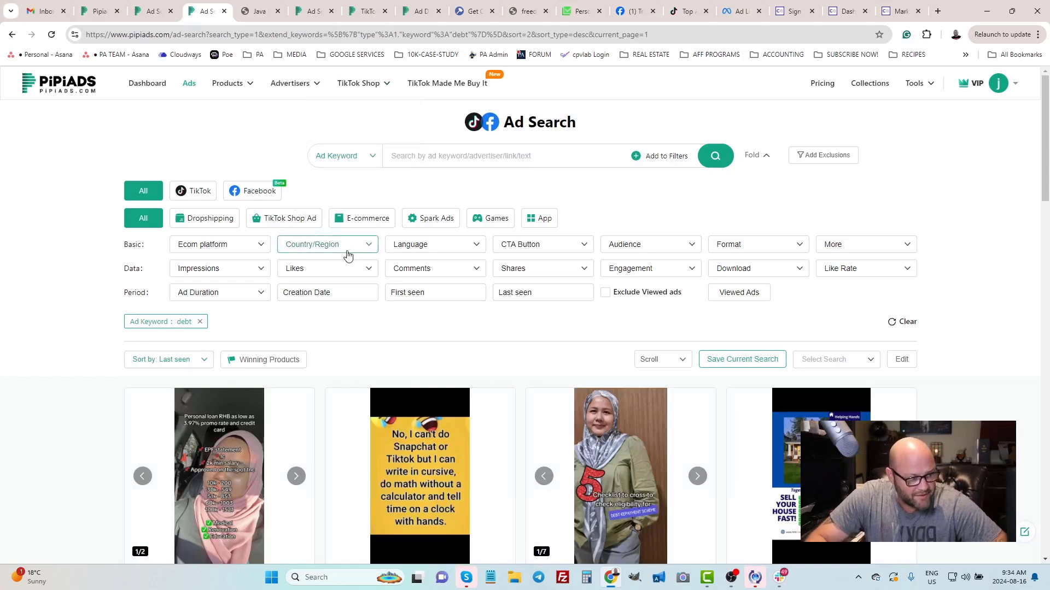
Scroll through the debt ad results and back to the top.
{"action": "scroll", "coordinate": [57, 189], "scroll_direction": "down", "scroll_amount": 4}
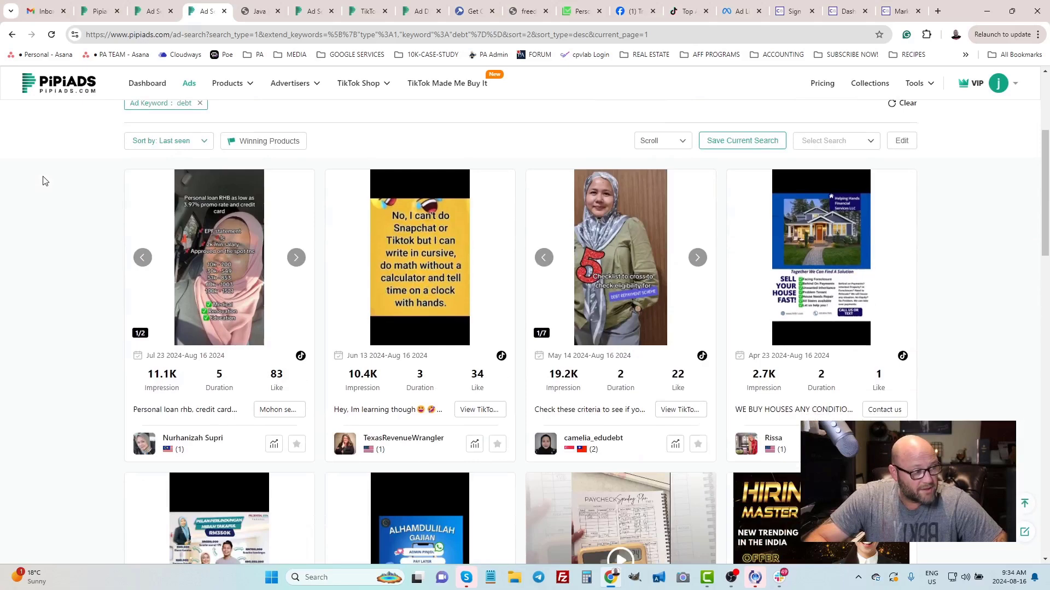
{"action": "scroll", "coordinate": [45, 181], "scroll_direction": "up", "scroll_amount": 4}
{"action": "scroll", "coordinate": [45, 181], "scroll_direction": "down", "scroll_amount": 3}
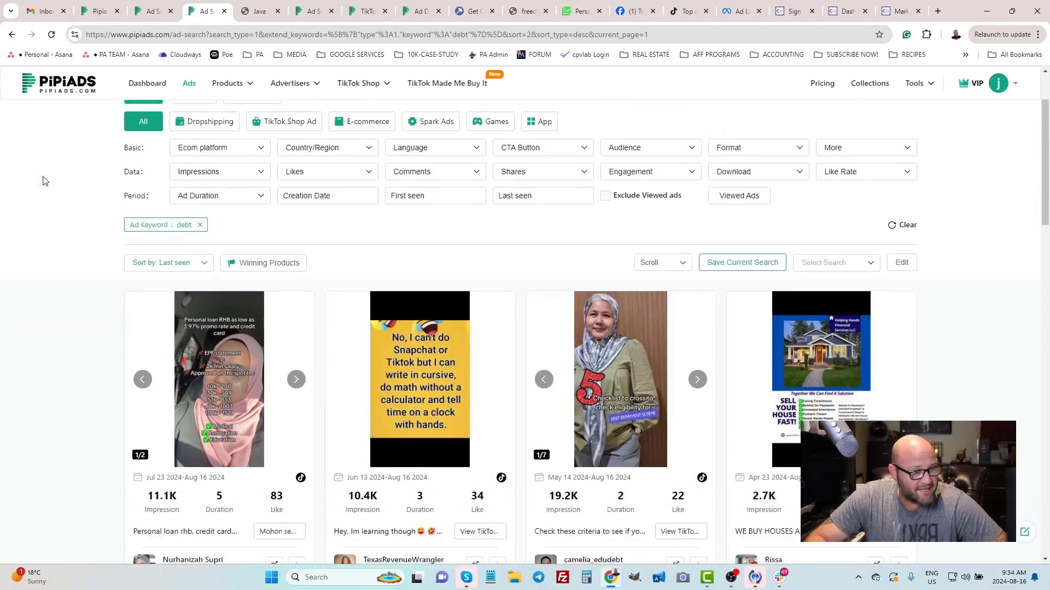
{"action": "scroll", "coordinate": [44, 181], "scroll_direction": "down", "scroll_amount": 10}
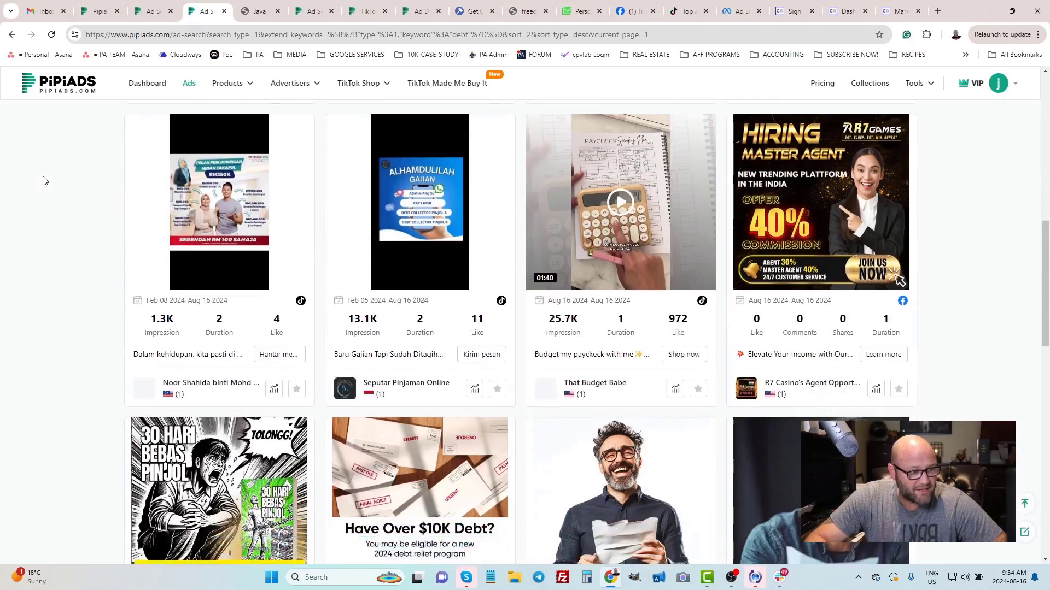
{"action": "scroll", "coordinate": [45, 180], "scroll_direction": "down", "scroll_amount": 13}
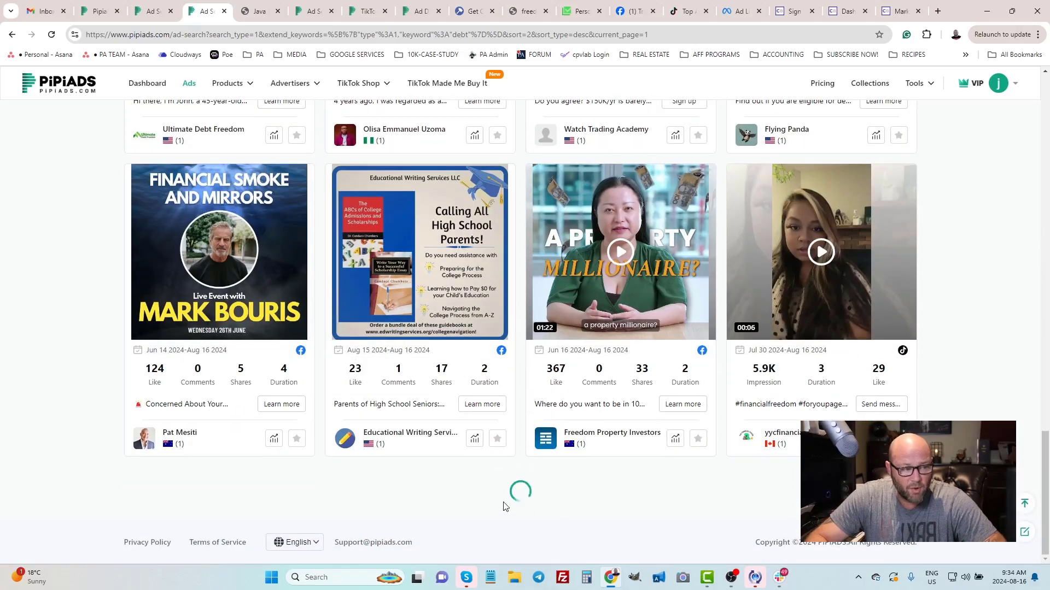
{"action": "scroll", "coordinate": [520, 499], "scroll_direction": "down", "scroll_amount": 10}
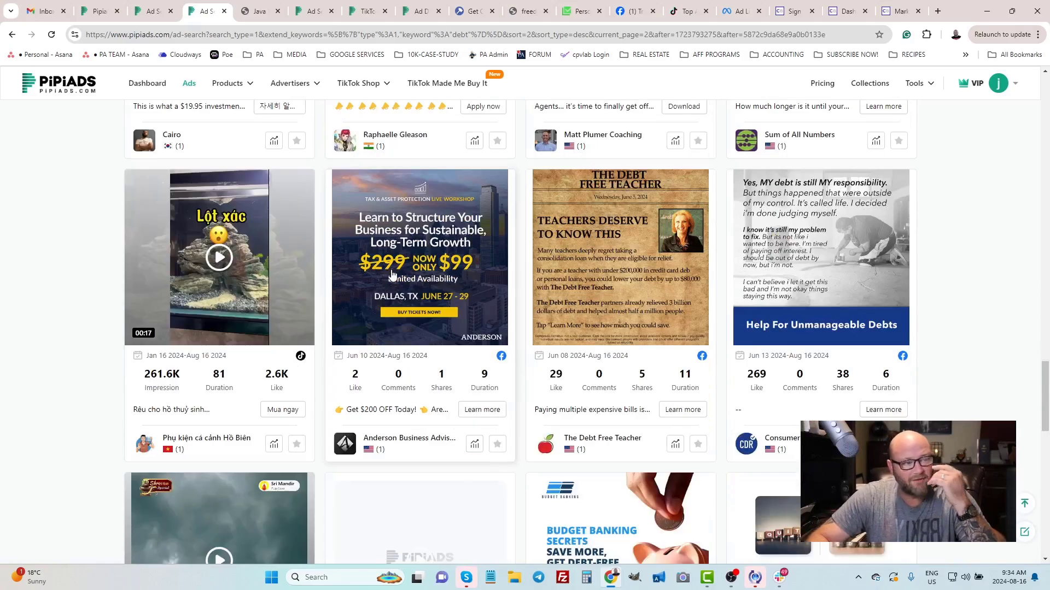
{"action": "scroll", "coordinate": [113, 236], "scroll_direction": "down", "scroll_amount": 20}
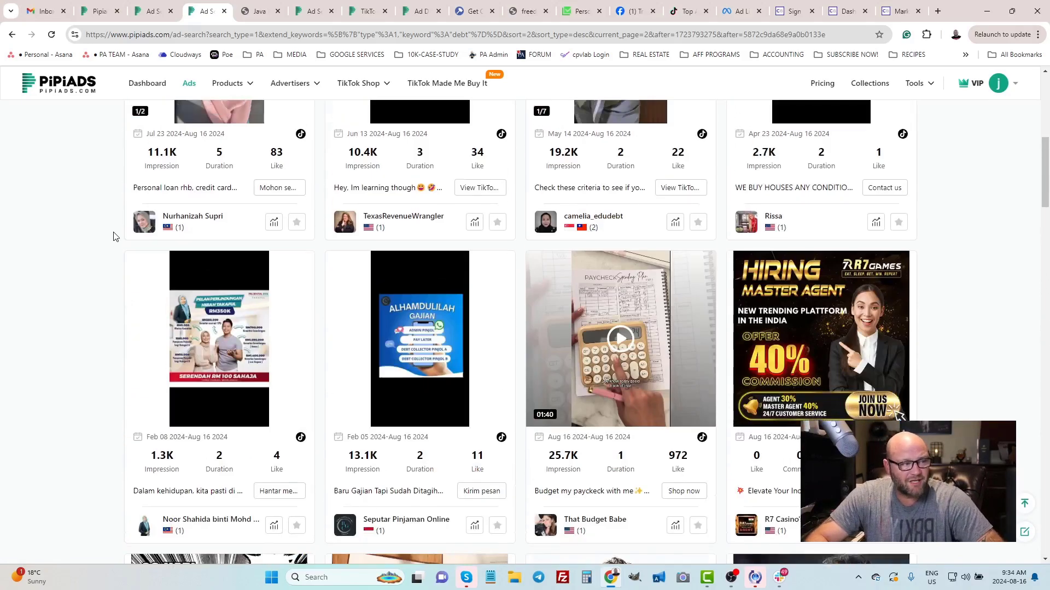
{"action": "scroll", "coordinate": [113, 235], "scroll_direction": "up", "scroll_amount": 8}
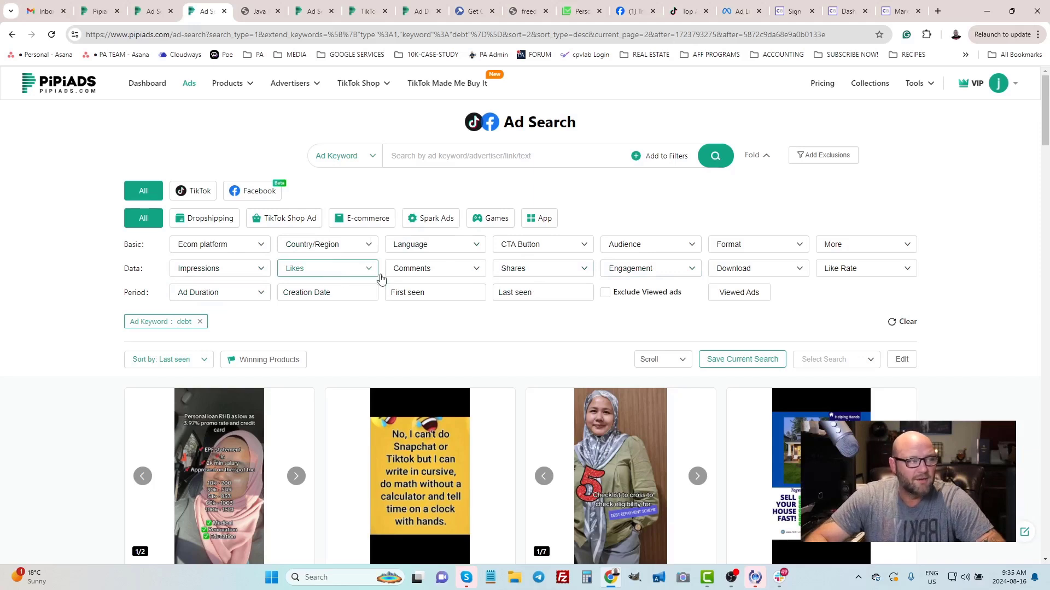
Apply the 'High likes' suggestion so debt results require at least 1000 likes.
{"action": "left_click", "coordinate": [330, 270]}
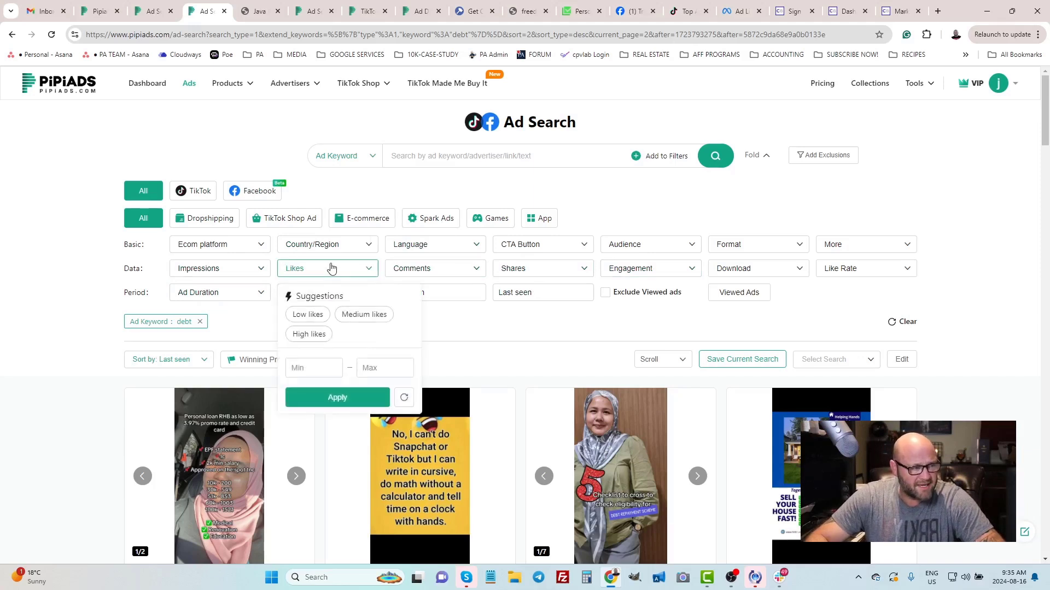
{"action": "left_click", "coordinate": [301, 335]}
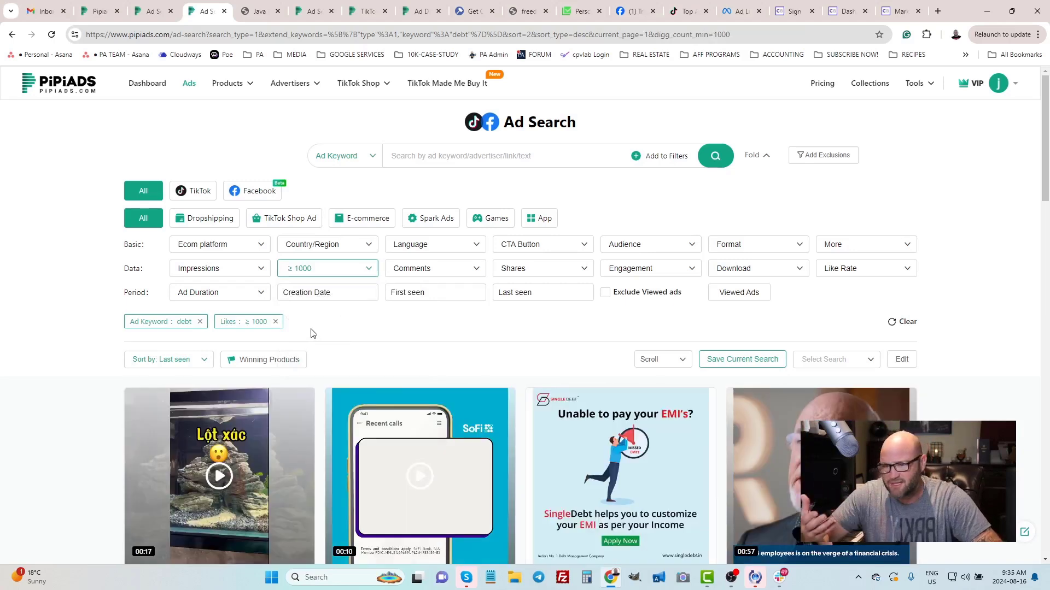
{"action": "scroll", "coordinate": [367, 321], "scroll_direction": "down", "scroll_amount": 4}
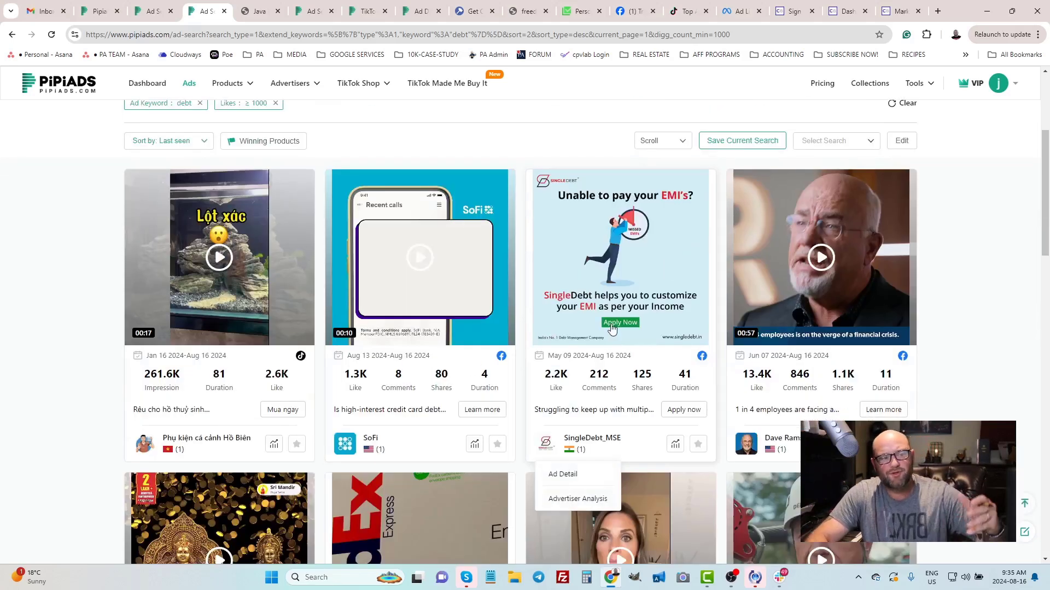
{"action": "scroll", "coordinate": [306, 334], "scroll_direction": "down", "scroll_amount": 1}
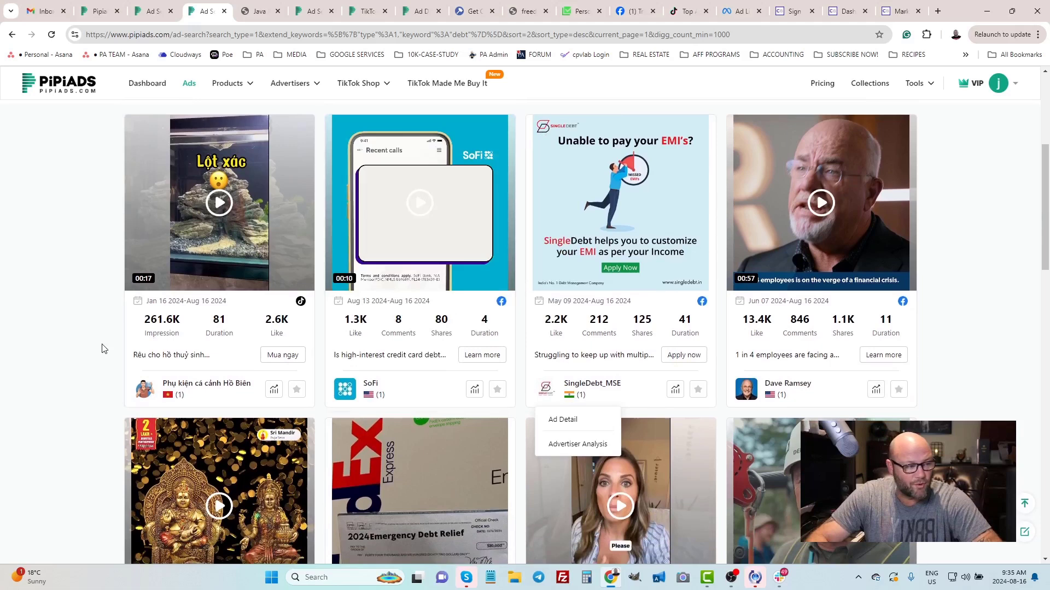
{"action": "scroll", "coordinate": [102, 346], "scroll_direction": "down", "scroll_amount": 2}
{"action": "scroll", "coordinate": [102, 346], "scroll_direction": "down", "scroll_amount": 2}
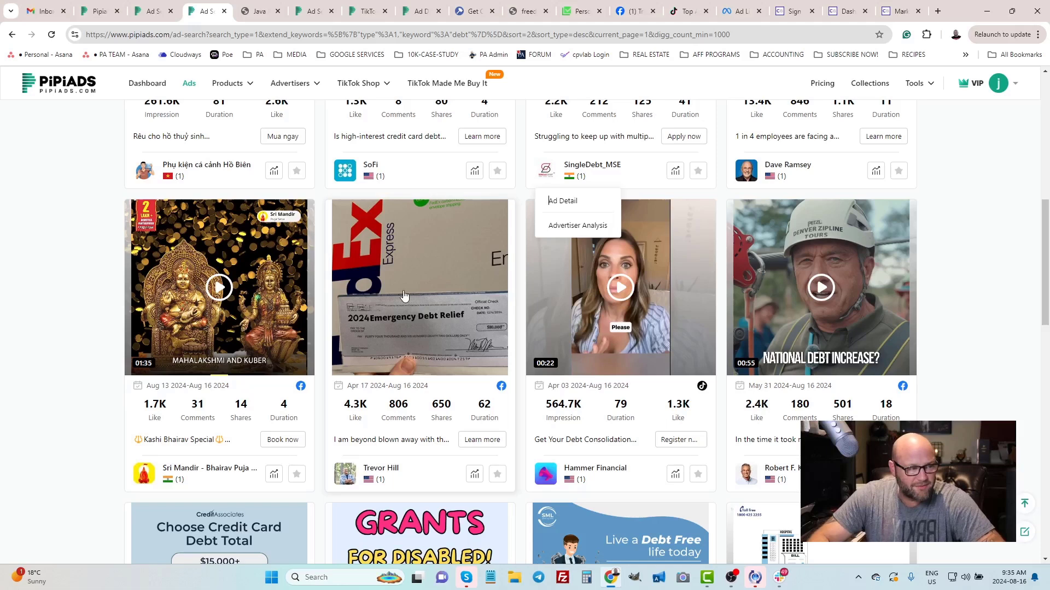
Browse the filtered debt ads, such as Freedom Debt Relief, down to page 2.
{"action": "mouse_move", "coordinate": [431, 321]}
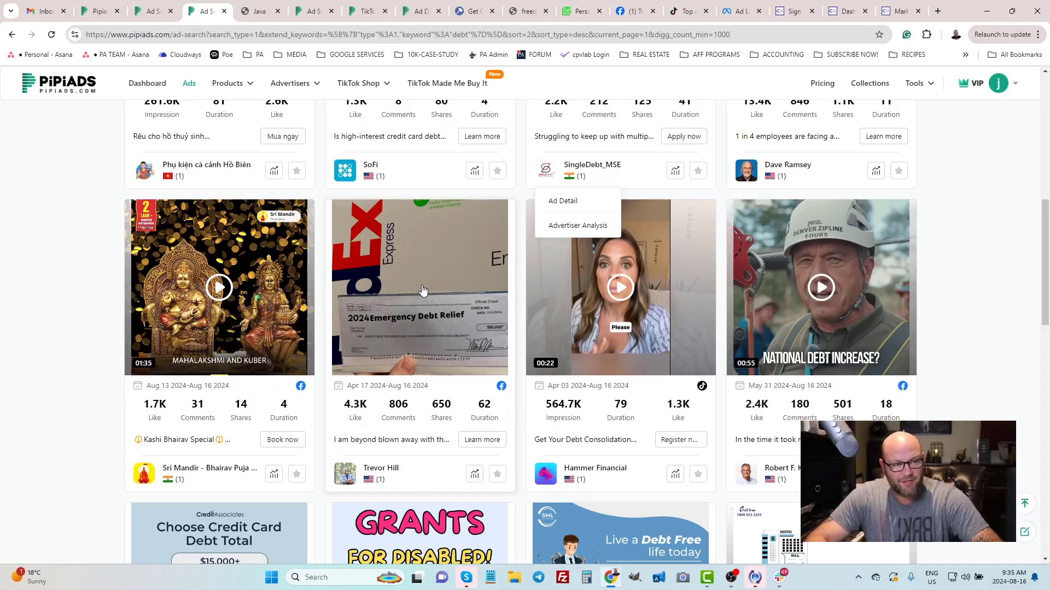
{"action": "scroll", "coordinate": [423, 290], "scroll_direction": "down", "scroll_amount": 5}
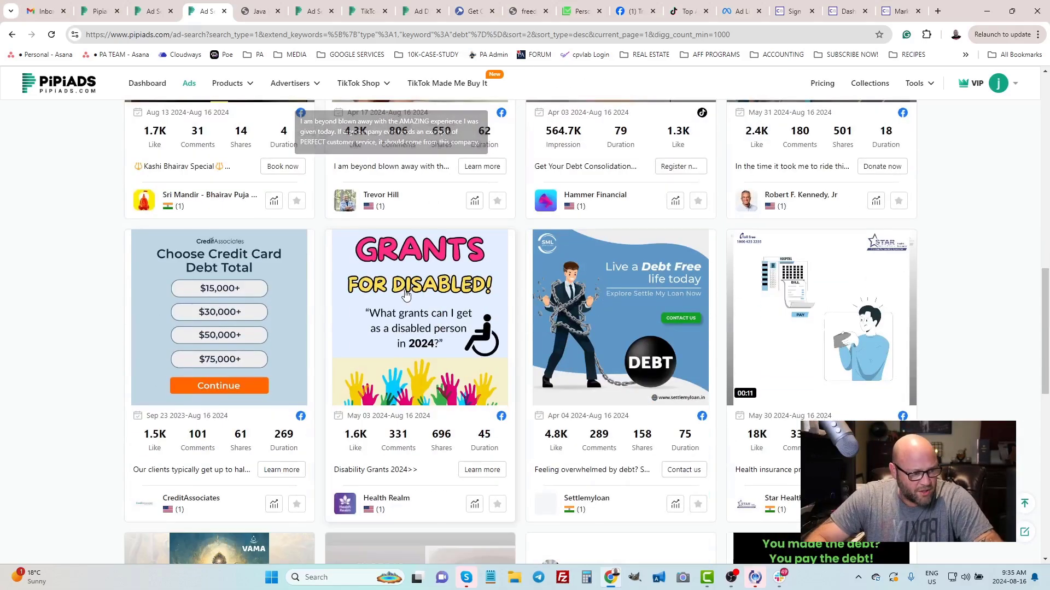
{"action": "scroll", "coordinate": [451, 221], "scroll_direction": "up", "scroll_amount": 3}
{"action": "scroll", "coordinate": [411, 222], "scroll_direction": "down", "scroll_amount": 1}
{"action": "scroll", "coordinate": [411, 222], "scroll_direction": "down", "scroll_amount": 15}
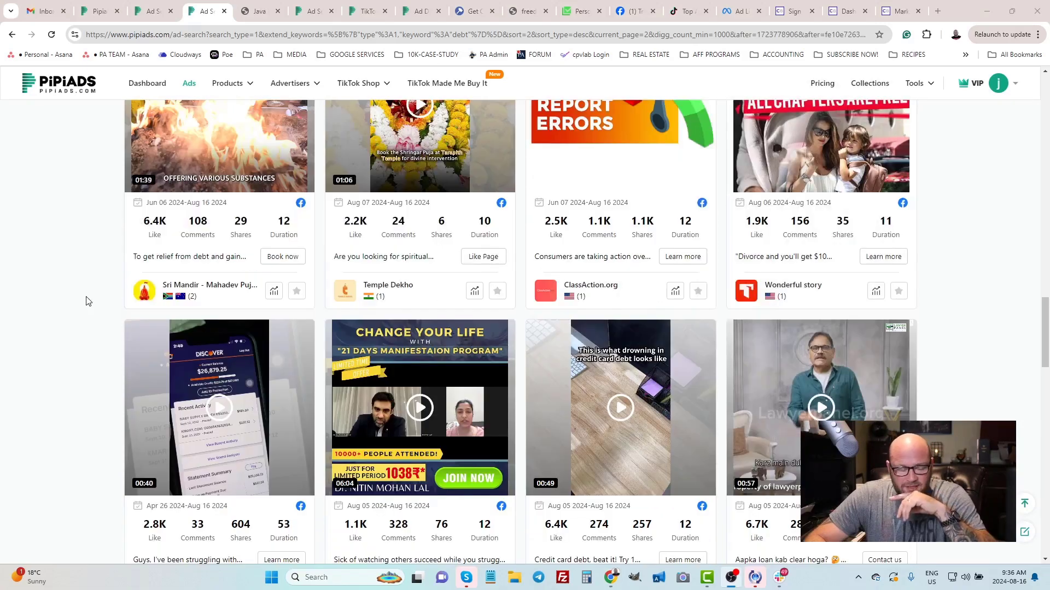
{"action": "scroll", "coordinate": [92, 298], "scroll_direction": "down", "scroll_amount": 1}
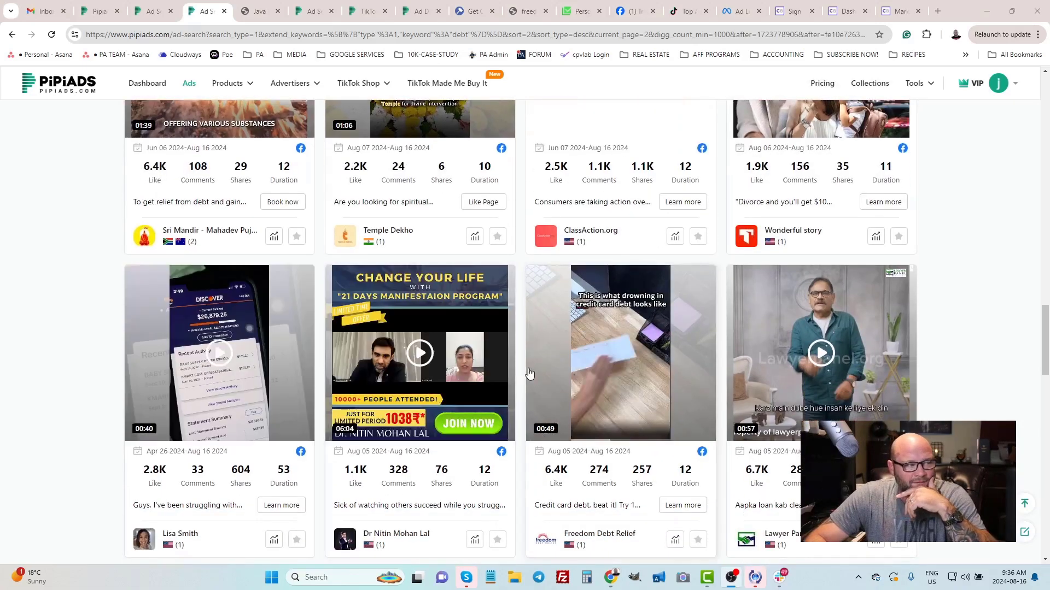
{"action": "scroll", "coordinate": [66, 367], "scroll_direction": "down", "scroll_amount": 1}
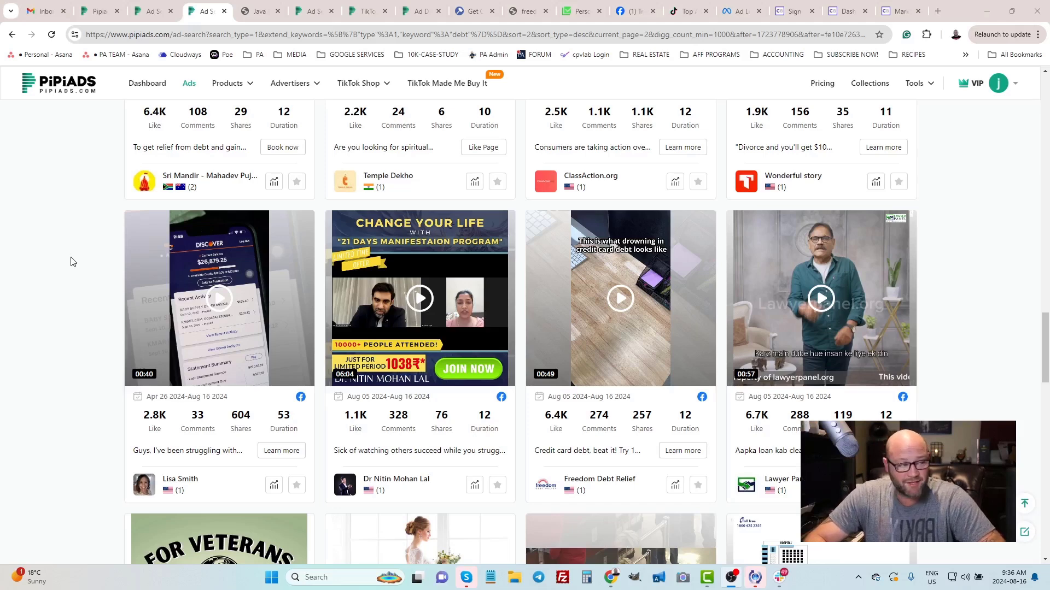
Open the credit-card debt ad's Ad Detail popup and pause its video preview.
{"action": "left_click", "coordinate": [231, 295]}
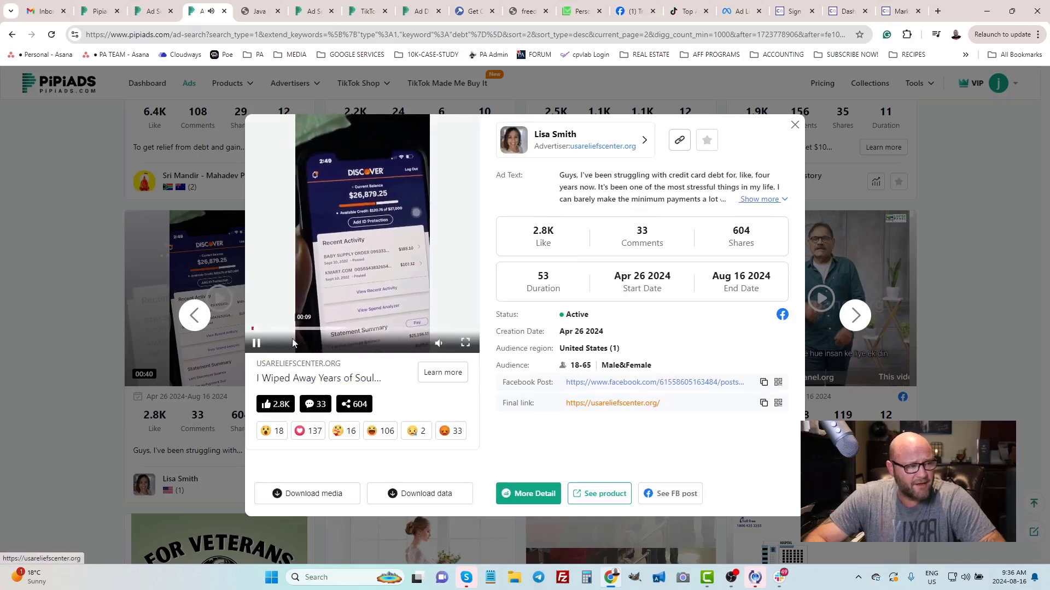
{"action": "left_click", "coordinate": [257, 344]}
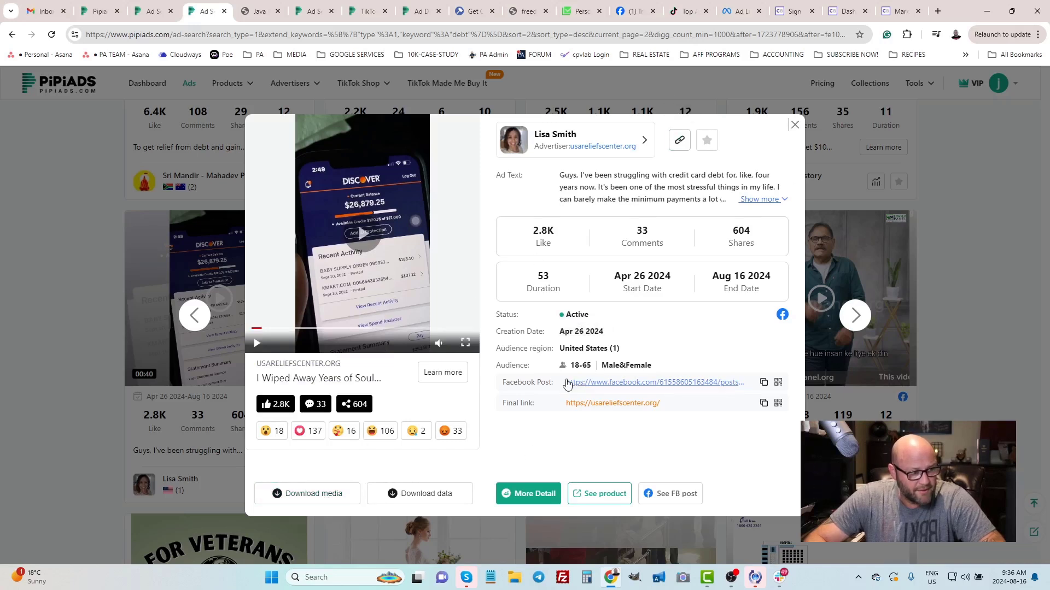
{"action": "left_click", "coordinate": [611, 405]}
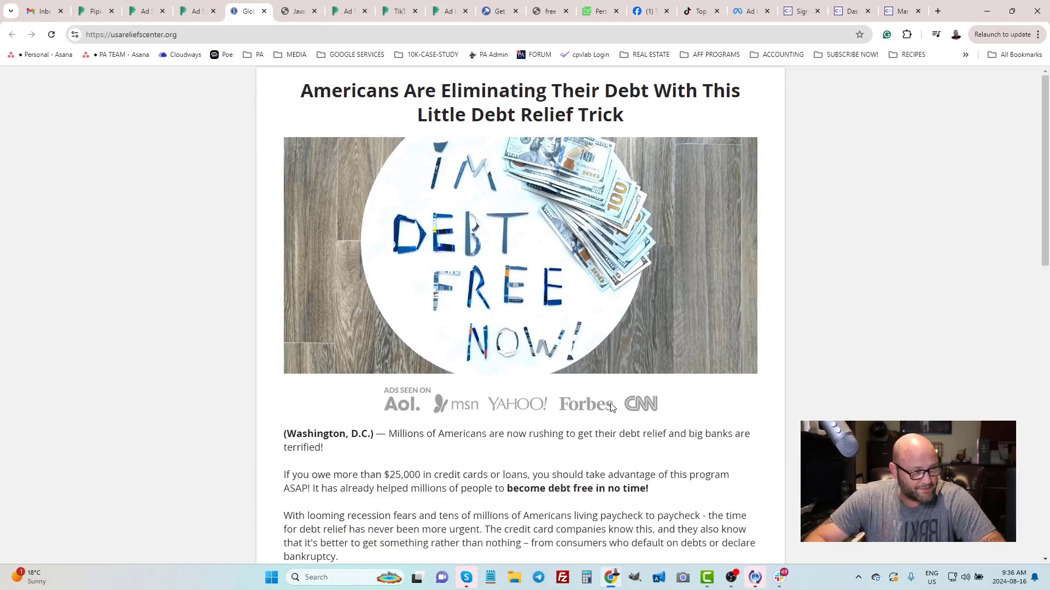
{"action": "scroll", "coordinate": [336, 305], "scroll_direction": "down", "scroll_amount": 4}
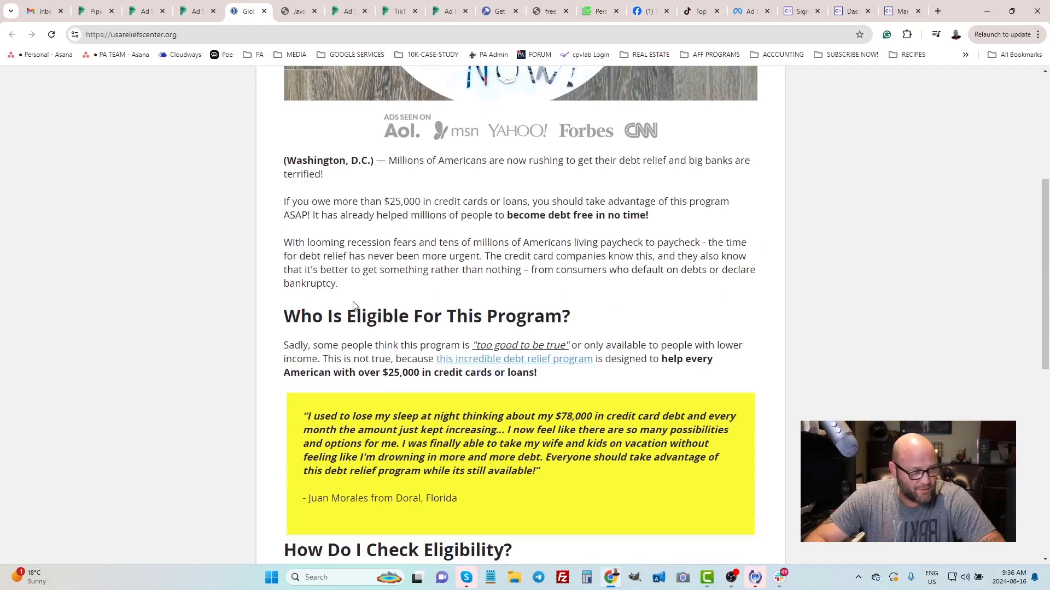
{"action": "scroll", "coordinate": [352, 305], "scroll_direction": "up", "scroll_amount": 5}
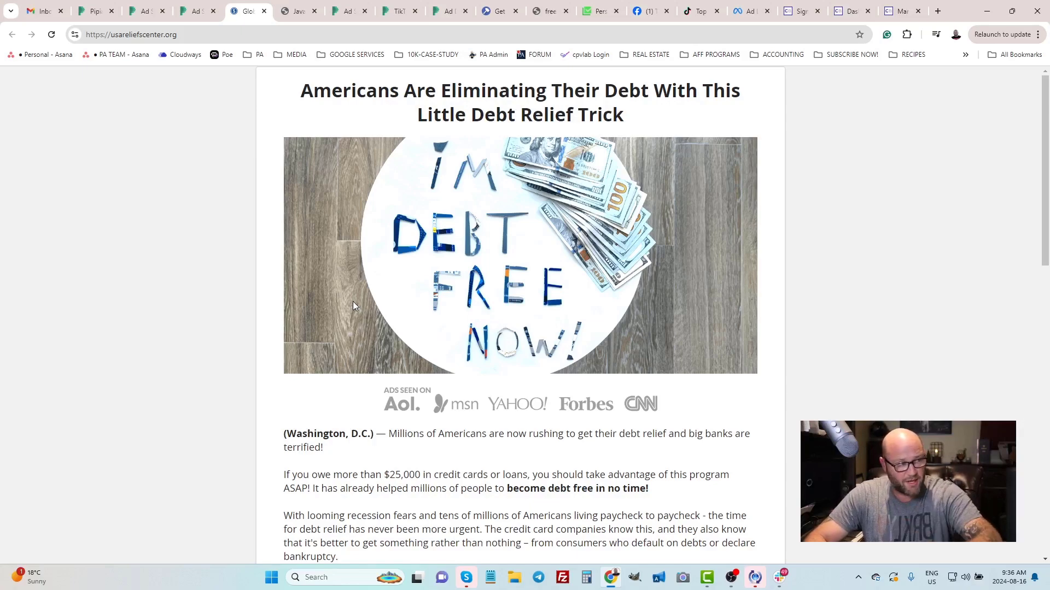
{"action": "scroll", "coordinate": [352, 303], "scroll_direction": "down", "scroll_amount": 12}
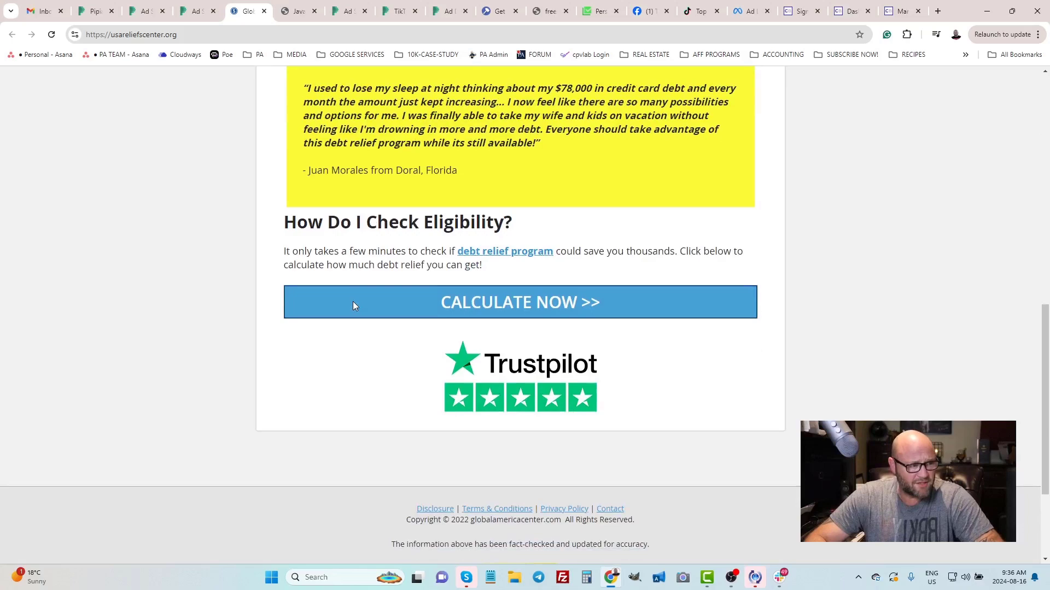
{"action": "scroll", "coordinate": [353, 301], "scroll_direction": "down", "scroll_amount": 3}
{"action": "scroll", "coordinate": [353, 301], "scroll_direction": "up", "scroll_amount": 15}
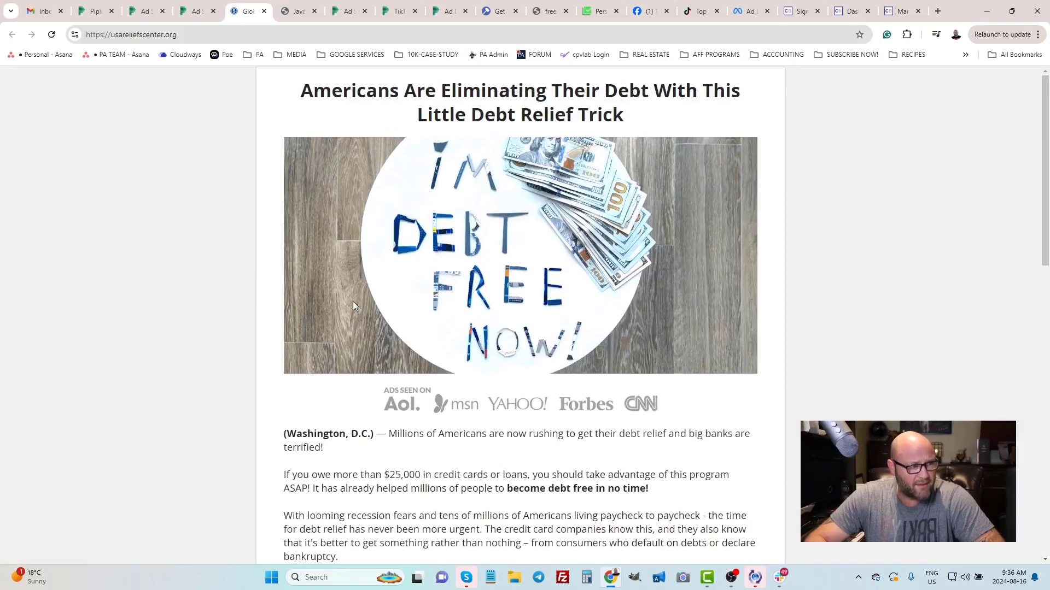
{"action": "scroll", "coordinate": [352, 301], "scroll_direction": "down", "scroll_amount": 12}
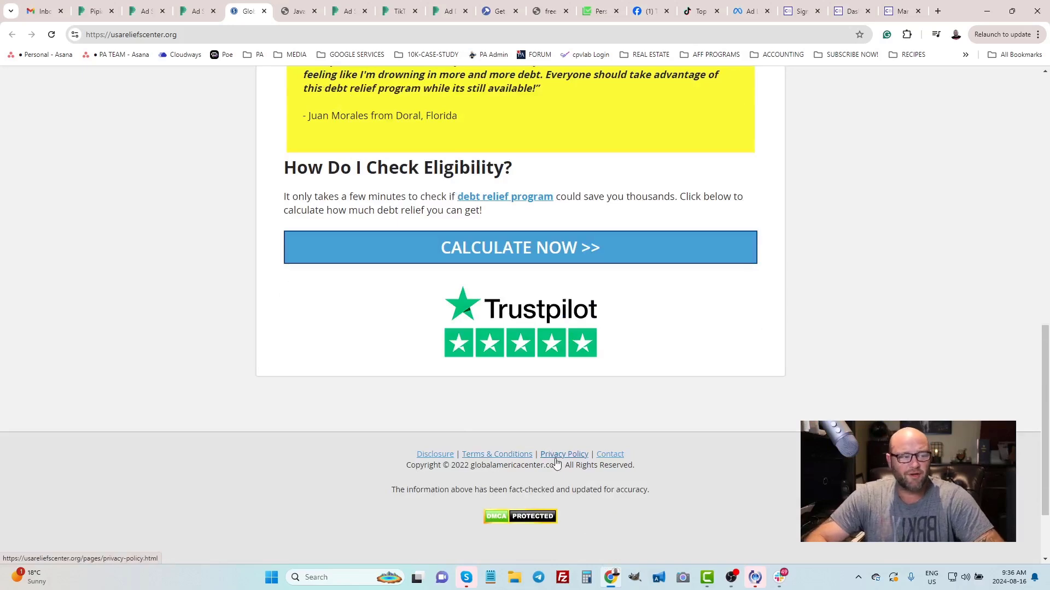
{"action": "scroll", "coordinate": [289, 425], "scroll_direction": "up", "scroll_amount": 15}
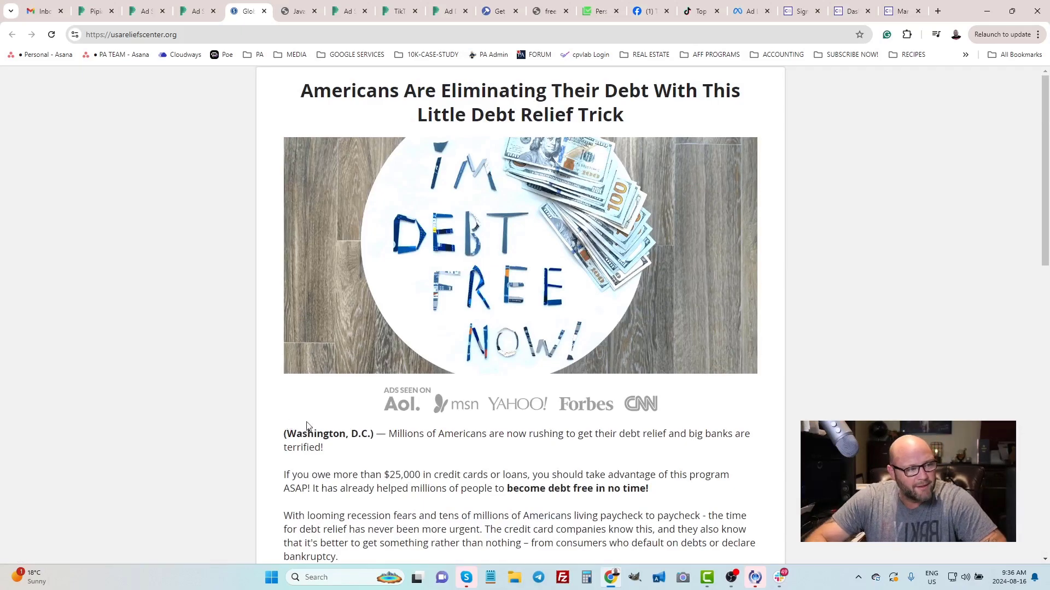
{"action": "scroll", "coordinate": [603, 370], "scroll_direction": "down", "scroll_amount": 6}
{"action": "scroll", "coordinate": [482, 315], "scroll_direction": "down", "scroll_amount": 4}
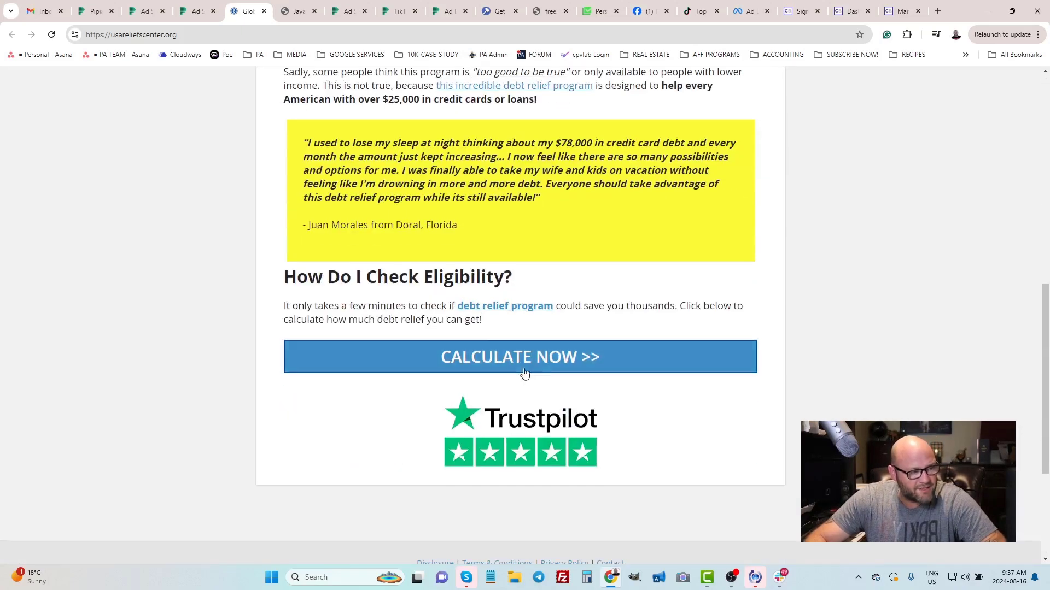
Try the debt relief calculator link, inspect the 400 error page's address, then return to the ad details.
{"action": "left_click", "coordinate": [484, 359]}
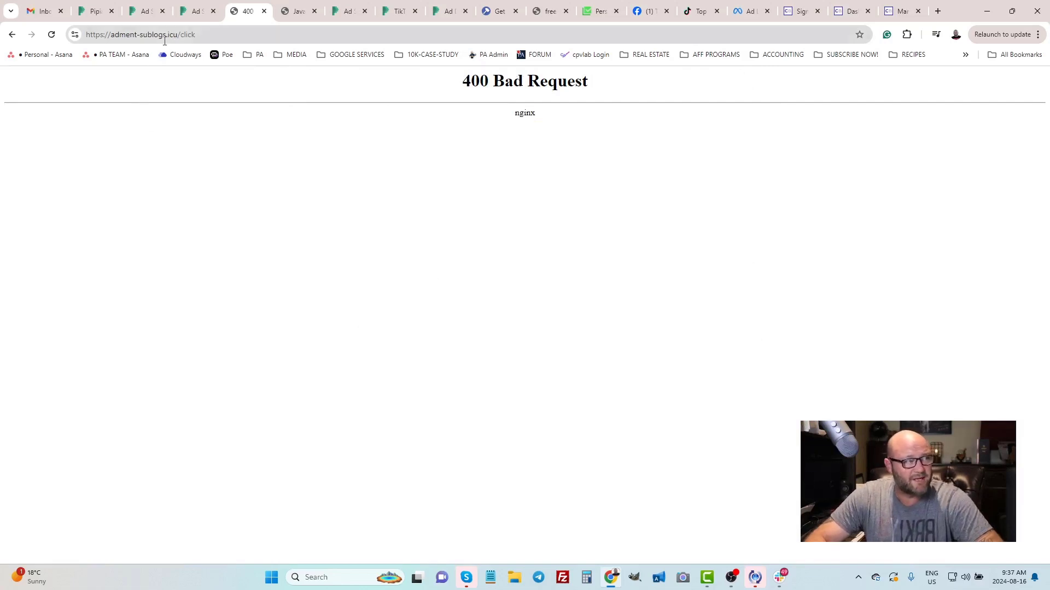
{"action": "left_click", "coordinate": [230, 34]}
{"action": "left_click", "coordinate": [230, 34]}
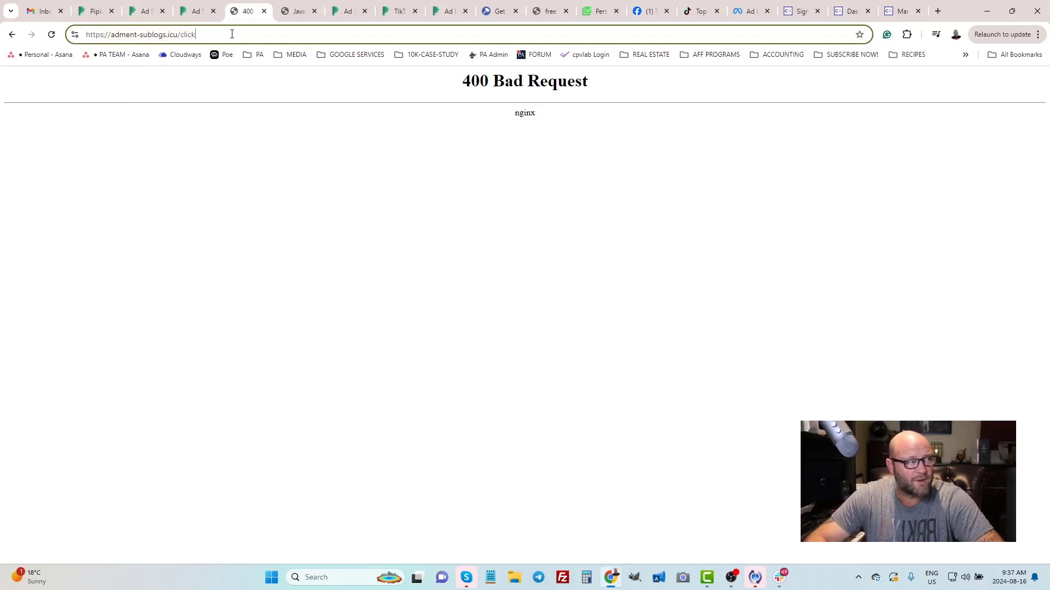
{"action": "left_click_drag", "start_coordinate": [198, 33], "coordinate": [80, 50]}
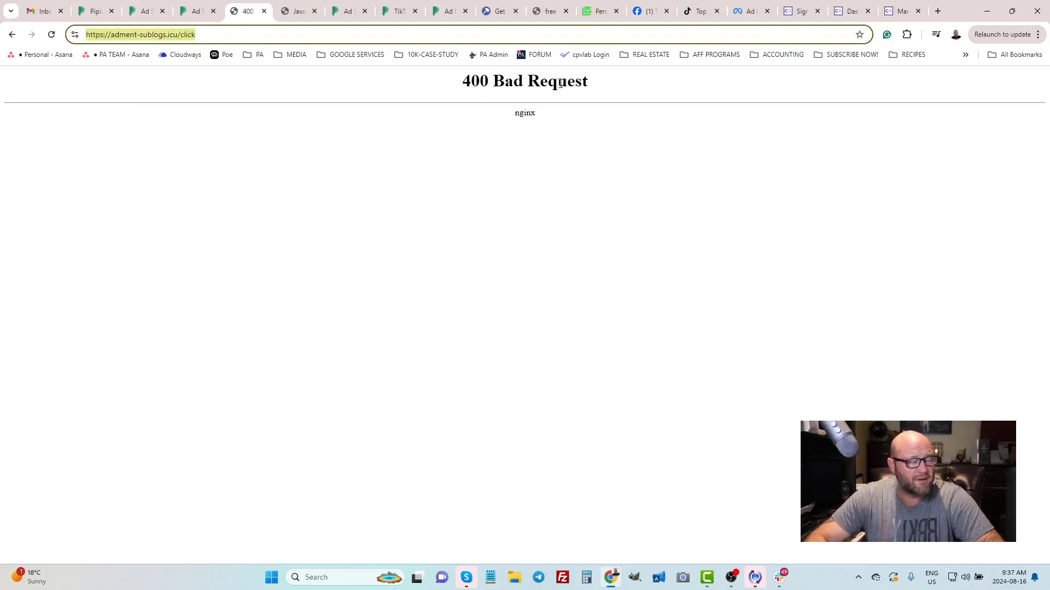
{"action": "left_click", "coordinate": [192, 11]}
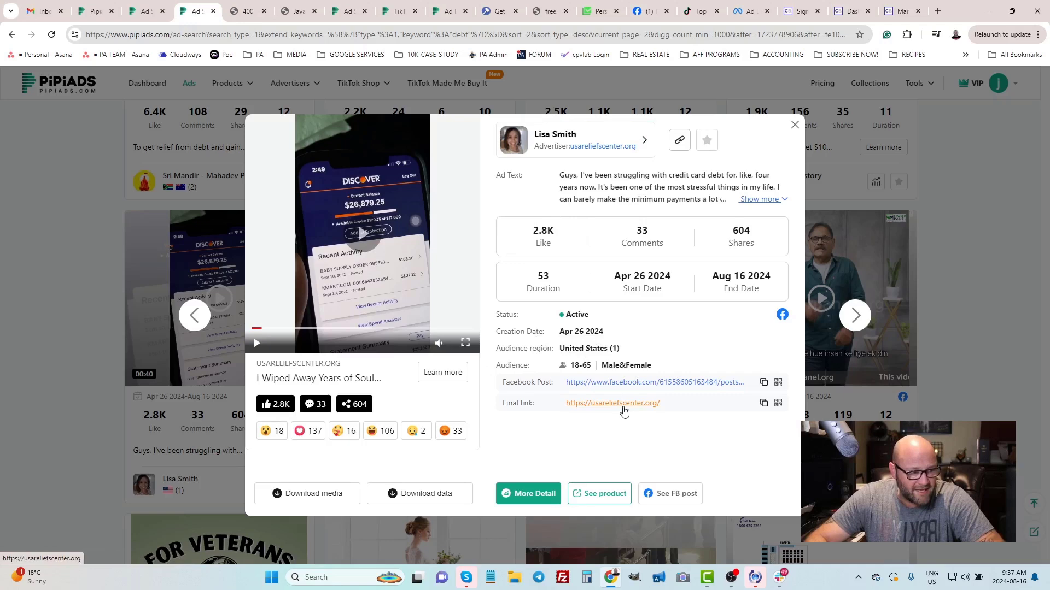
Open the debt-relief ad's More Detail page and its original Facebook post, moving between them.
{"action": "left_click", "coordinate": [521, 492]}
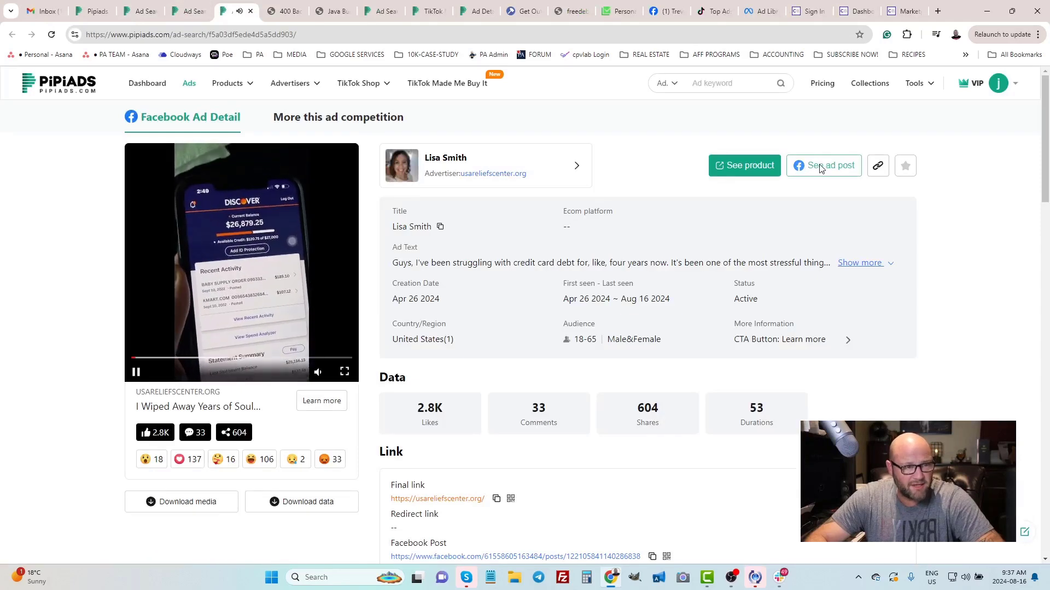
{"action": "left_click", "coordinate": [819, 167]}
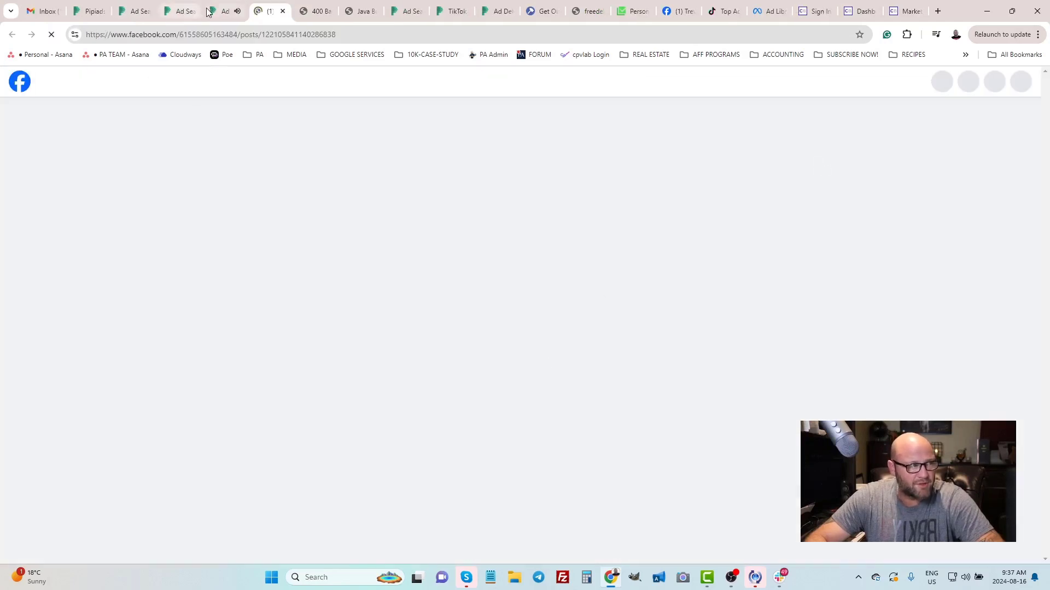
{"action": "left_click", "coordinate": [214, 11]}
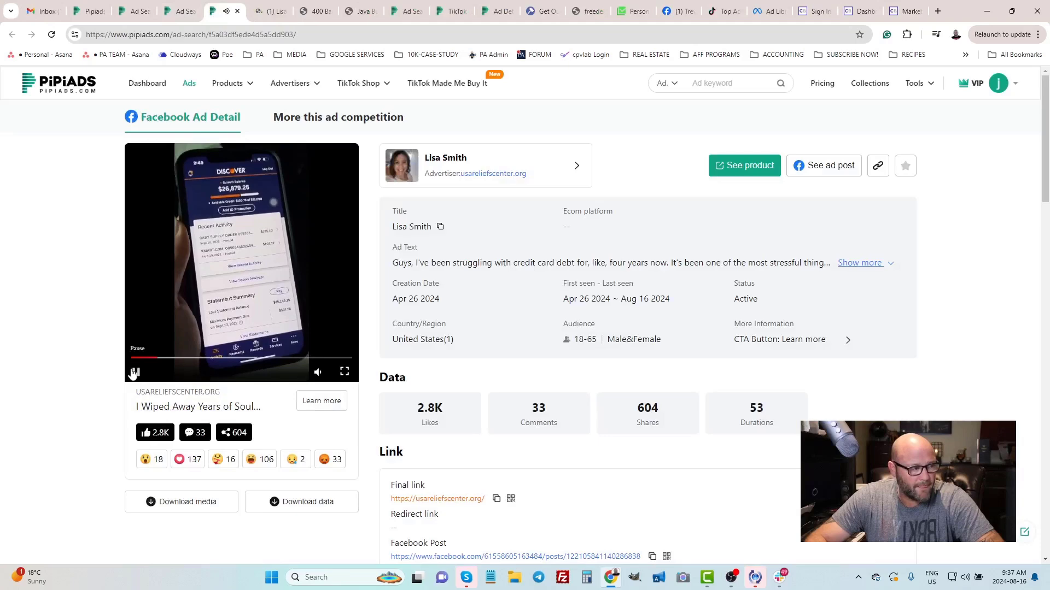
{"action": "left_click", "coordinate": [260, 17]}
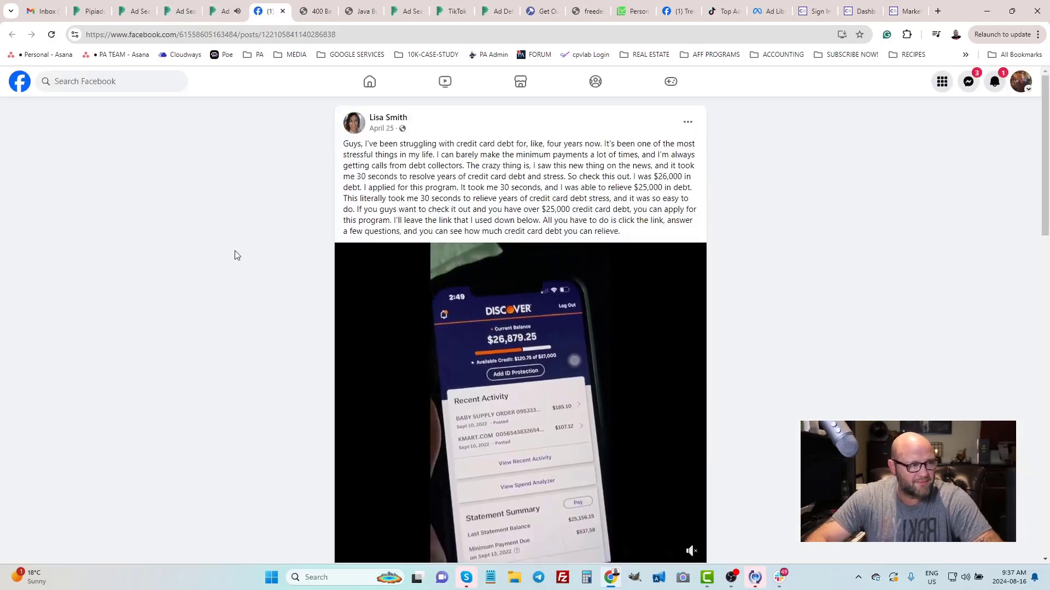
Read down through the Facebook post's caption and comments, then go back to PiPiADS Ad Detail.
{"action": "scroll", "coordinate": [236, 256], "scroll_direction": "down", "scroll_amount": 4}
{"action": "scroll", "coordinate": [237, 255], "scroll_direction": "down", "scroll_amount": 3}
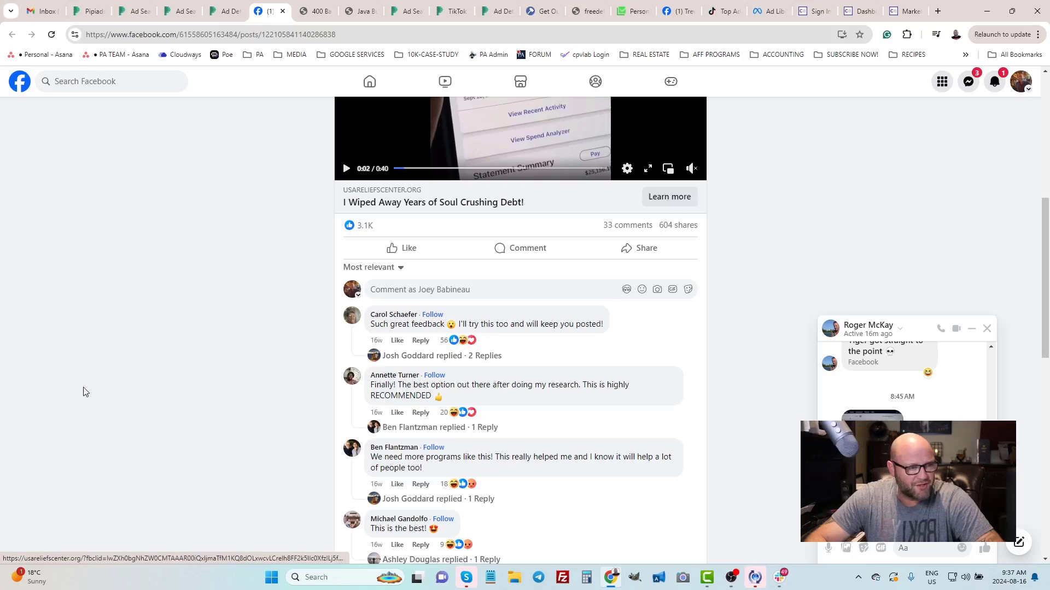
{"action": "scroll", "coordinate": [284, 292], "scroll_direction": "down", "scroll_amount": 2}
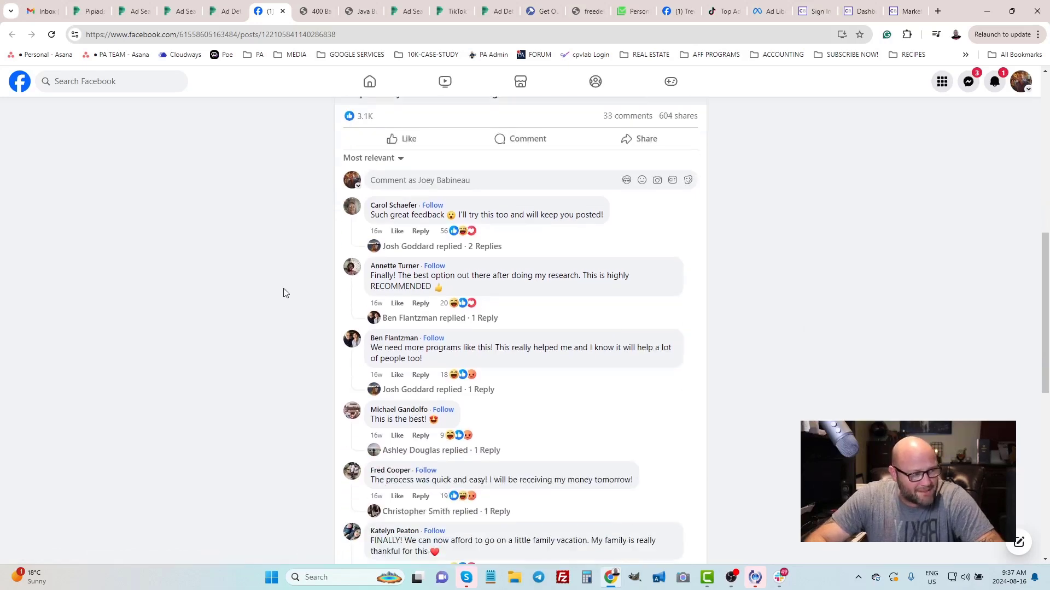
{"action": "scroll", "coordinate": [284, 293], "scroll_direction": "down", "scroll_amount": 8}
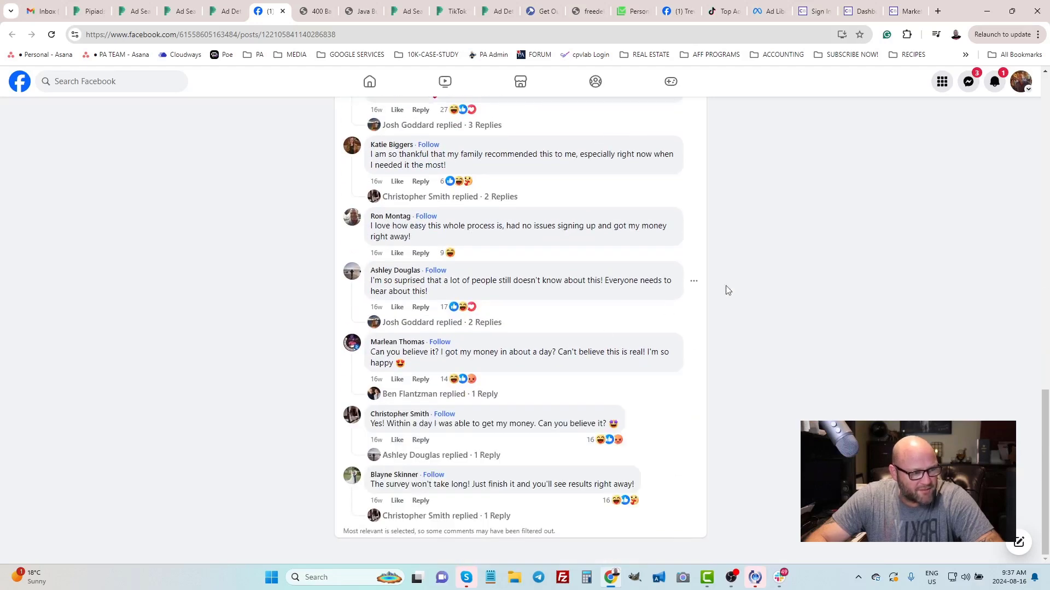
{"action": "scroll", "coordinate": [1015, 349], "scroll_direction": "up", "scroll_amount": 20}
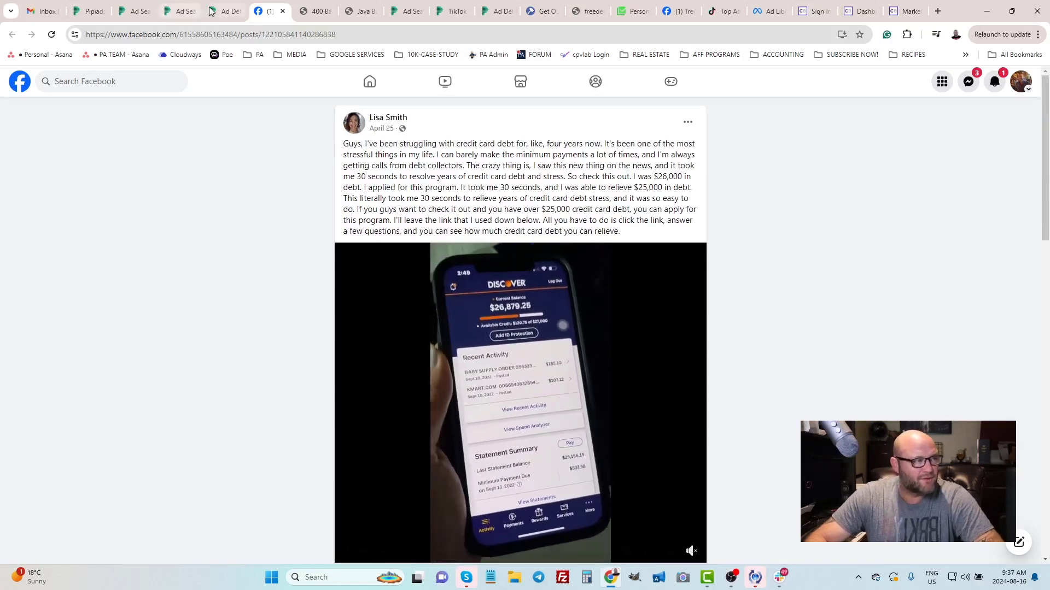
{"action": "left_click", "coordinate": [230, 15]}
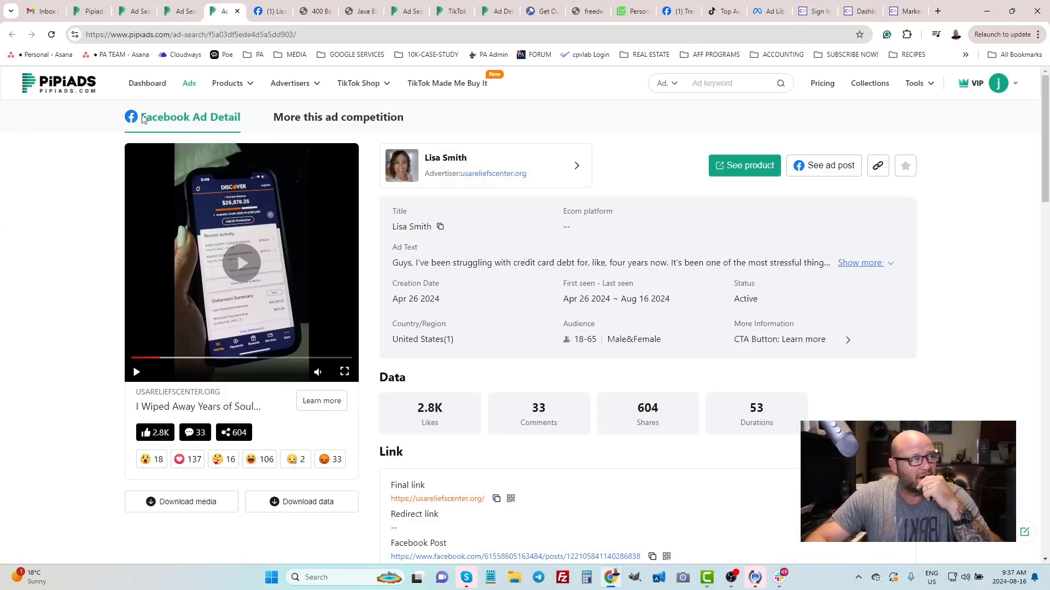
From the Dashboard, search PiPiADS TikTok ads for the keyword 'loans'.
{"action": "left_click", "coordinate": [139, 87]}
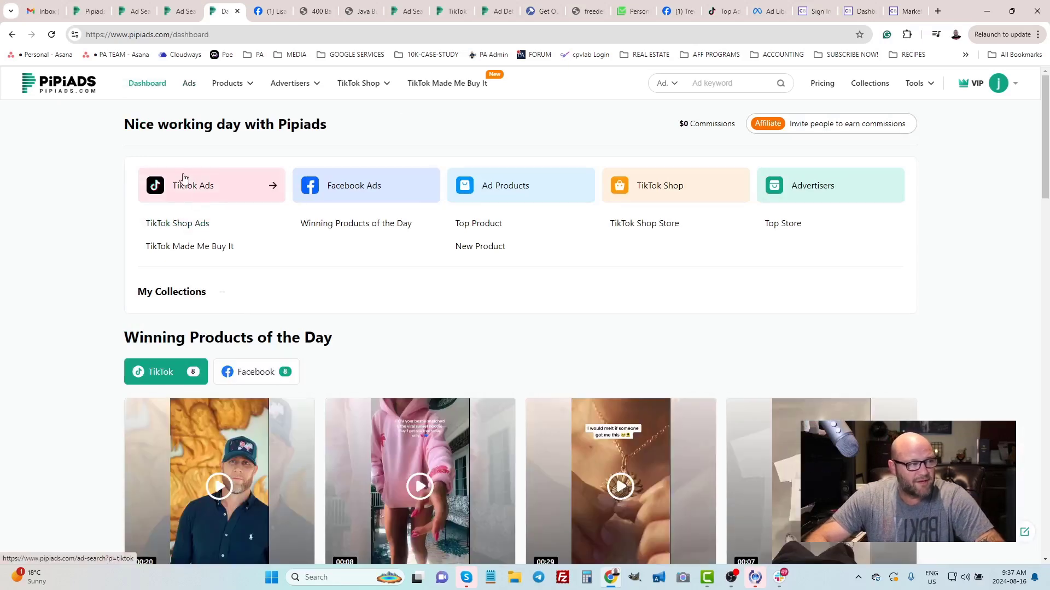
{"action": "left_click", "coordinate": [185, 180]}
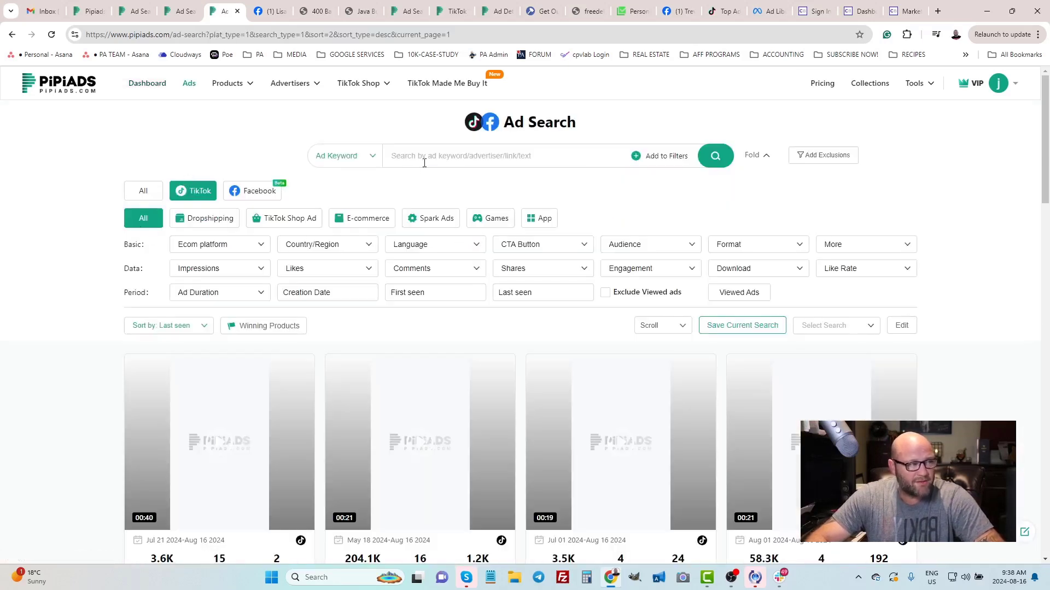
{"action": "left_click", "coordinate": [402, 158]}
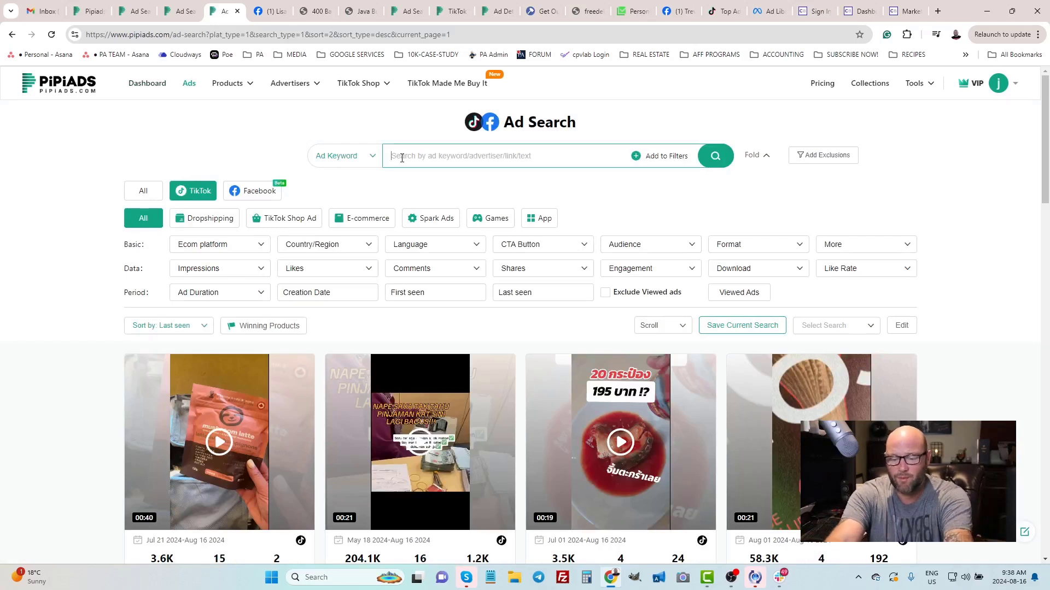
{"action": "type", "text": "loans"}
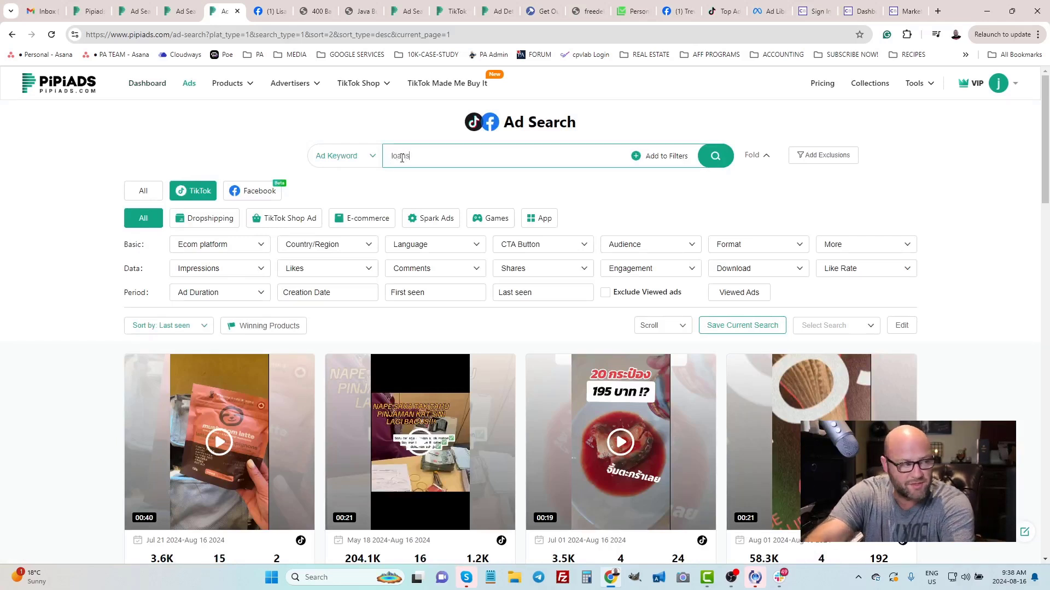
{"action": "left_click", "coordinate": [711, 160]}
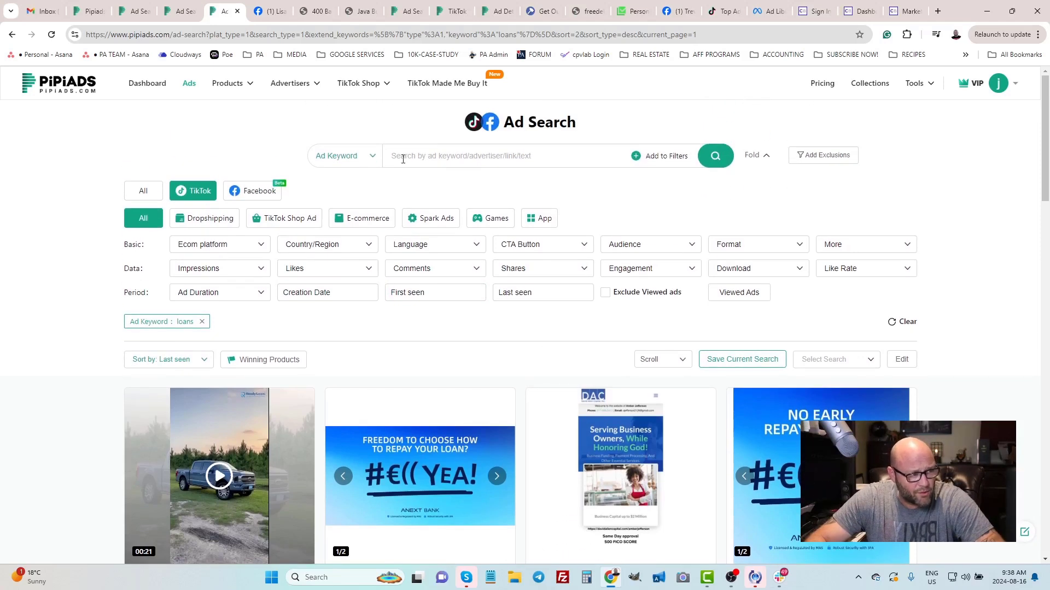
Re-enter 'loans' as the ad keyword and rerun the search.
{"action": "left_click", "coordinate": [403, 159]}
{"action": "type", "text": "loans"}
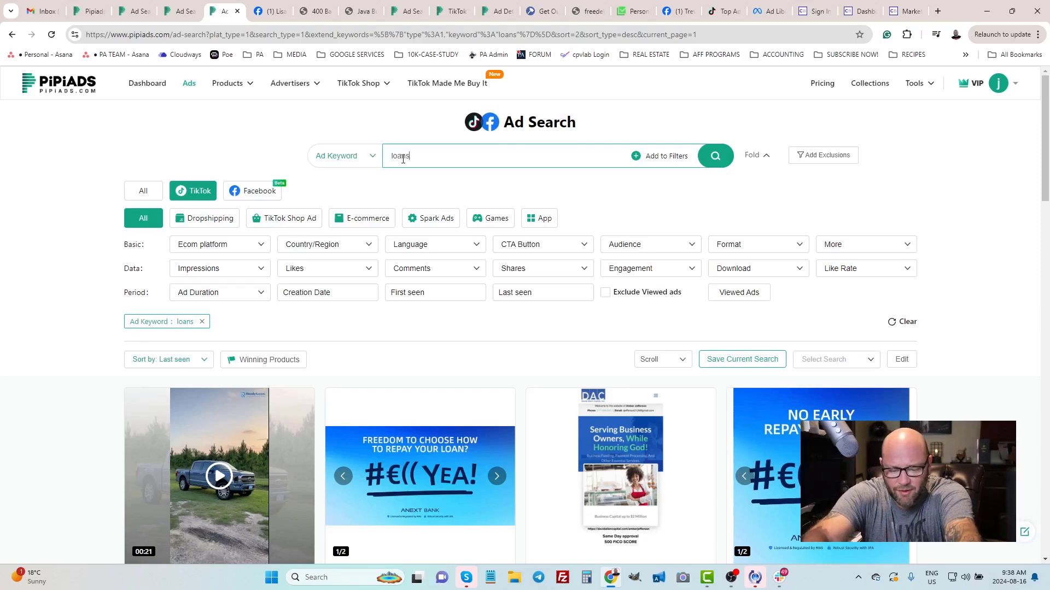
{"action": "key", "text": "Return"}
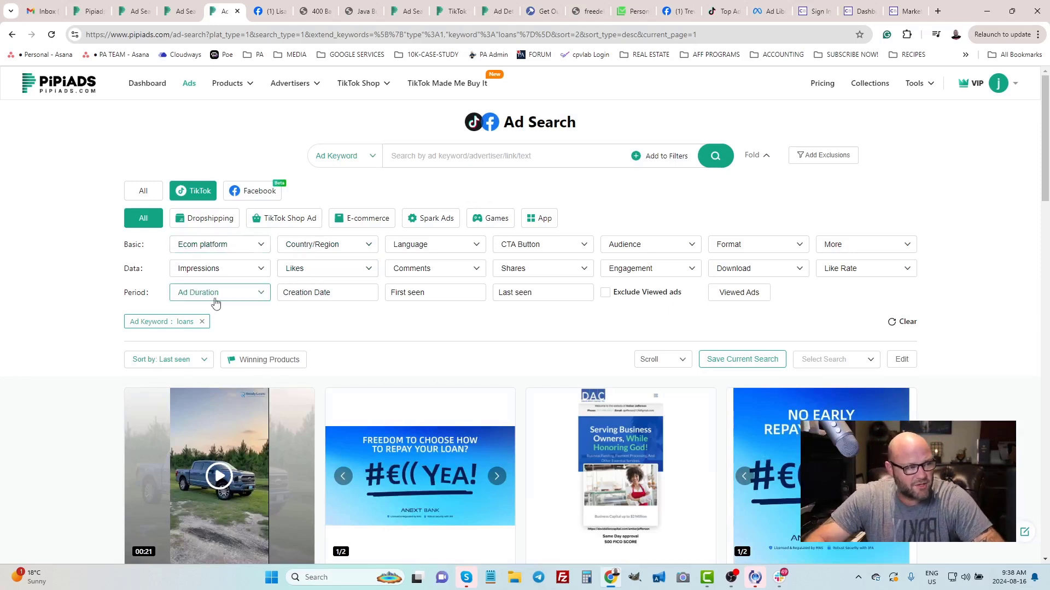
Filter the loans results to High duration ads (20+ days) and scroll the list.
{"action": "left_click", "coordinate": [232, 299]}
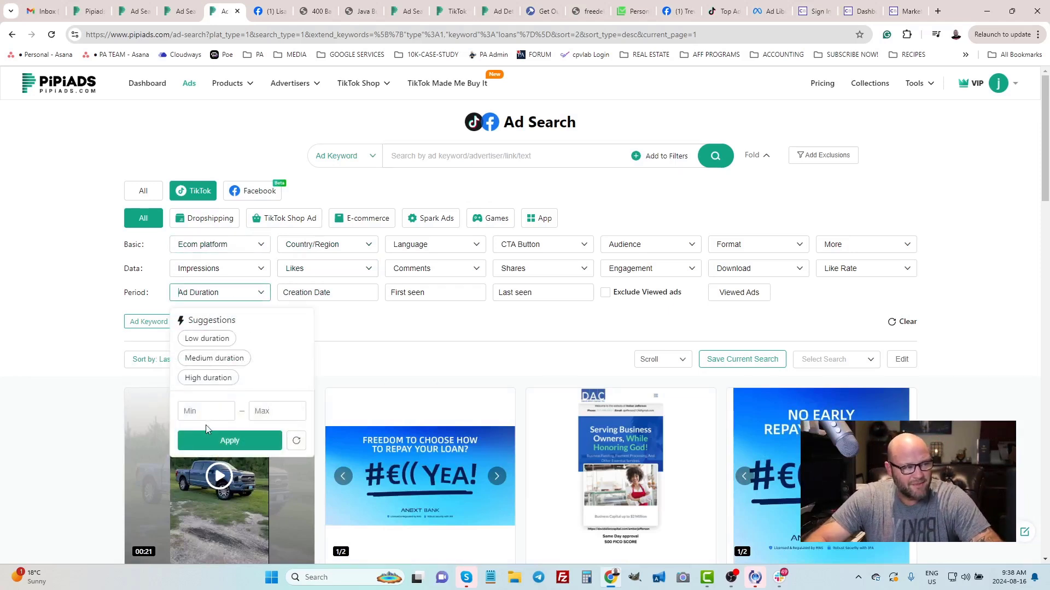
{"action": "left_click", "coordinate": [207, 377]}
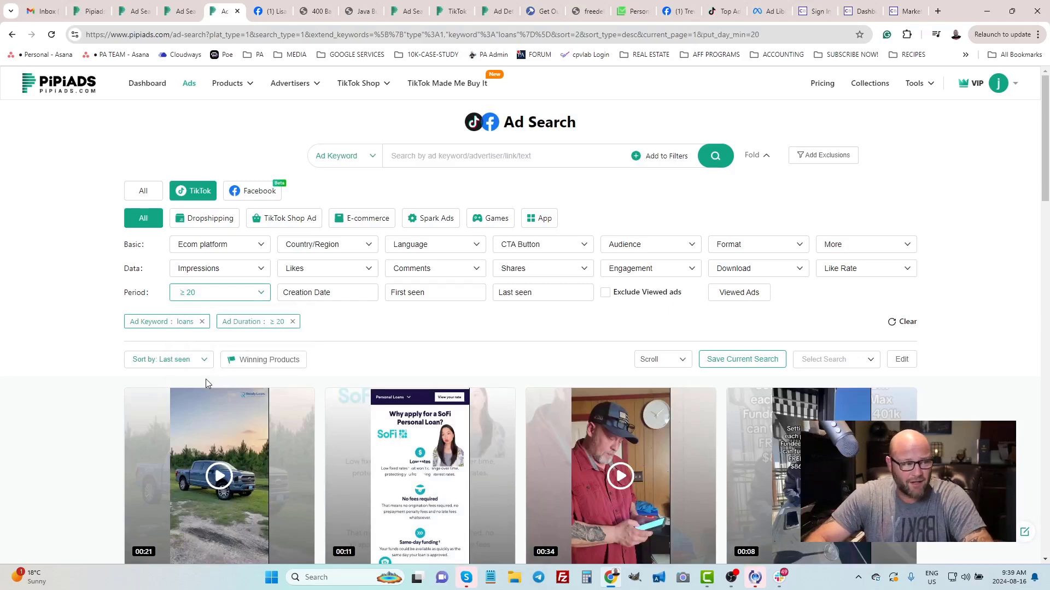
{"action": "scroll", "coordinate": [218, 363], "scroll_direction": "down", "scroll_amount": 3}
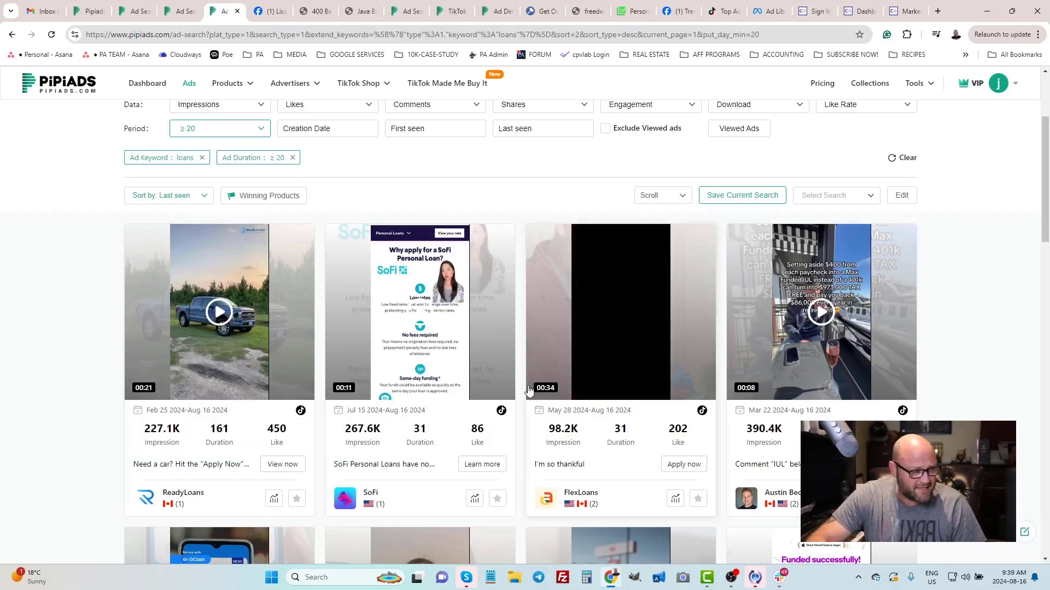
{"action": "scroll", "coordinate": [33, 344], "scroll_direction": "down", "scroll_amount": 5}
{"action": "scroll", "coordinate": [15, 337], "scroll_direction": "down", "scroll_amount": 8}
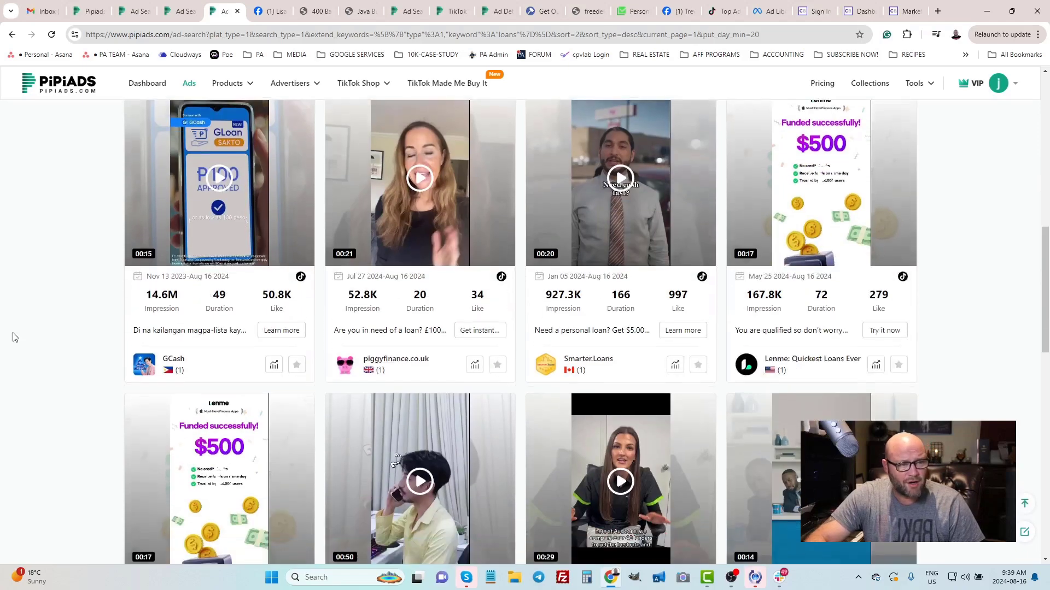
{"action": "scroll", "coordinate": [15, 337], "scroll_direction": "down", "scroll_amount": 3}
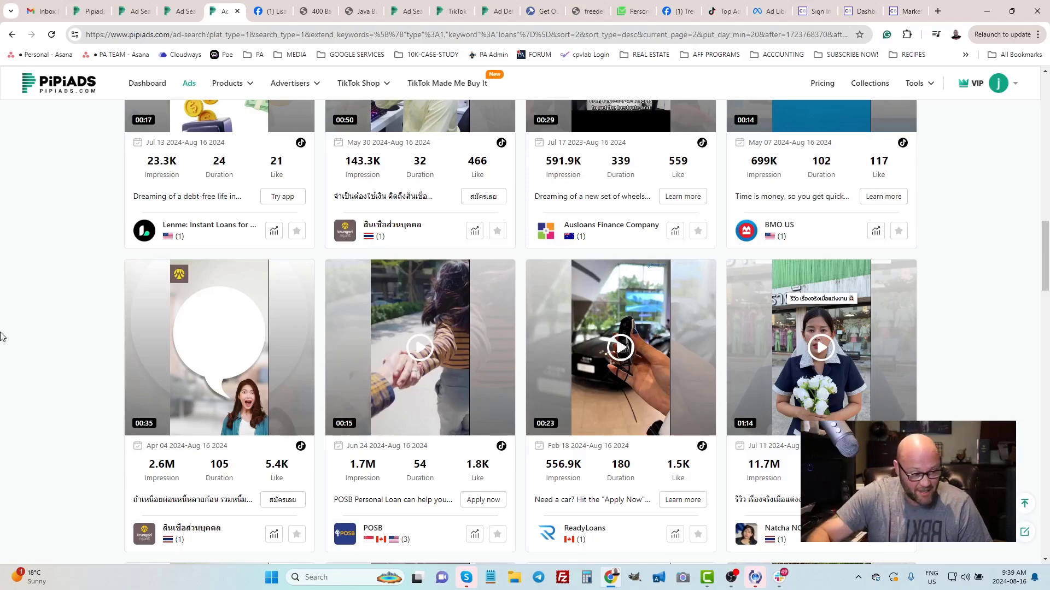
{"action": "scroll", "coordinate": [573, 393], "scroll_direction": "down", "scroll_amount": 6}
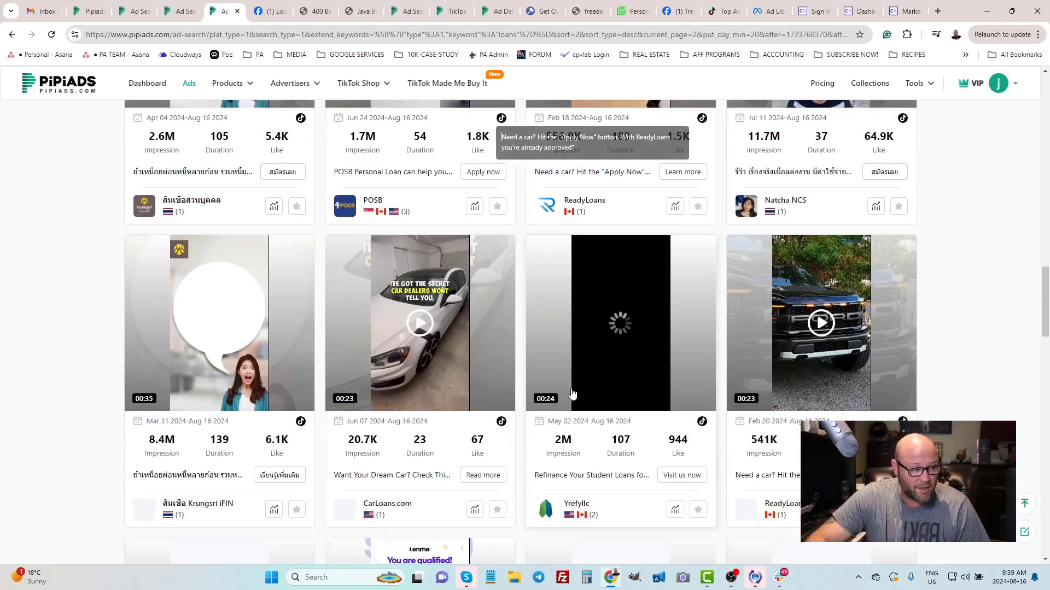
{"action": "scroll", "coordinate": [381, 362], "scroll_direction": "down", "scroll_amount": 1}
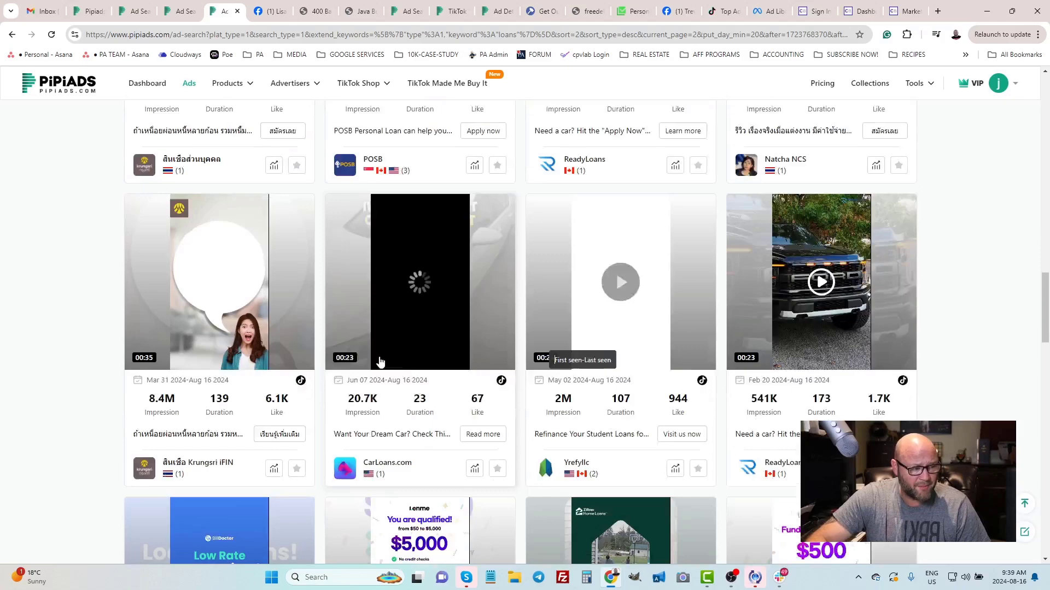
{"action": "scroll", "coordinate": [381, 362], "scroll_direction": "down", "scroll_amount": 3}
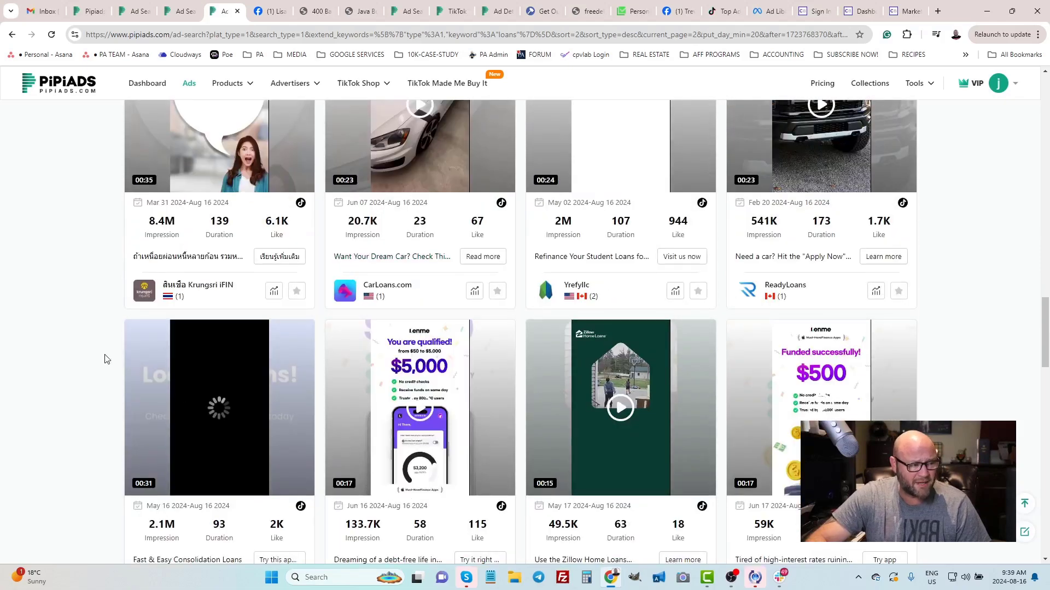
{"action": "scroll", "coordinate": [54, 376], "scroll_direction": "down", "scroll_amount": 1}
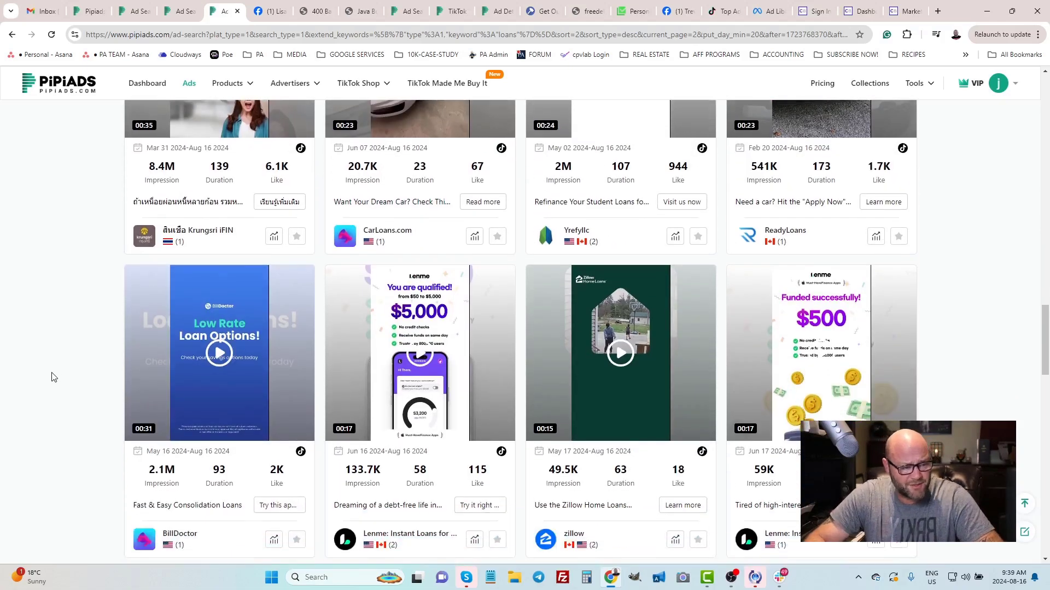
{"action": "scroll", "coordinate": [54, 376], "scroll_direction": "up", "scroll_amount": 10}
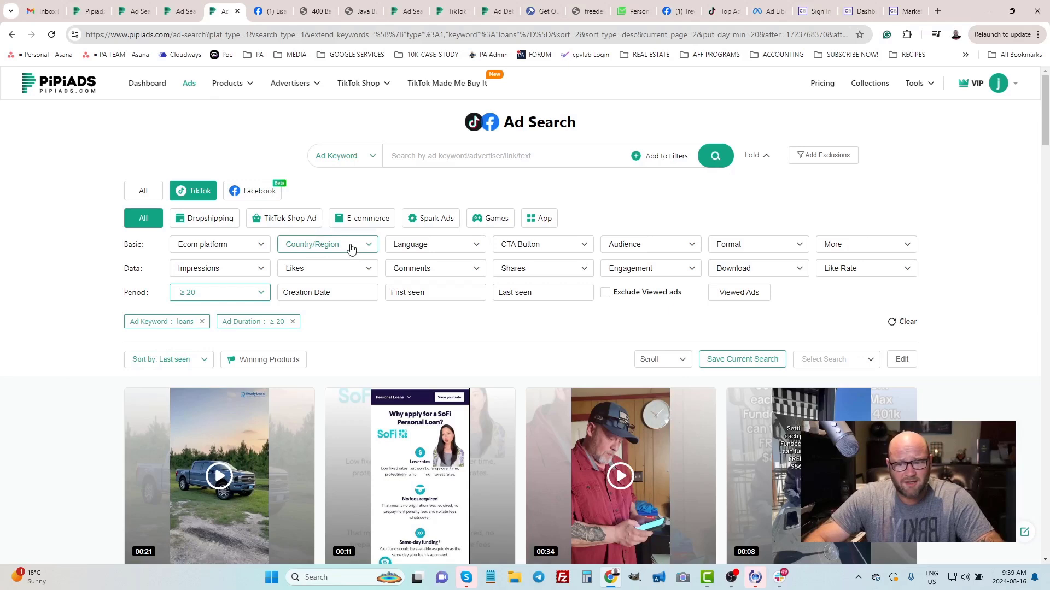
Flip between TikTok's Top Ads page and Meta Ad Library, ending on the Ad Library search.
{"action": "left_click", "coordinate": [726, 12]}
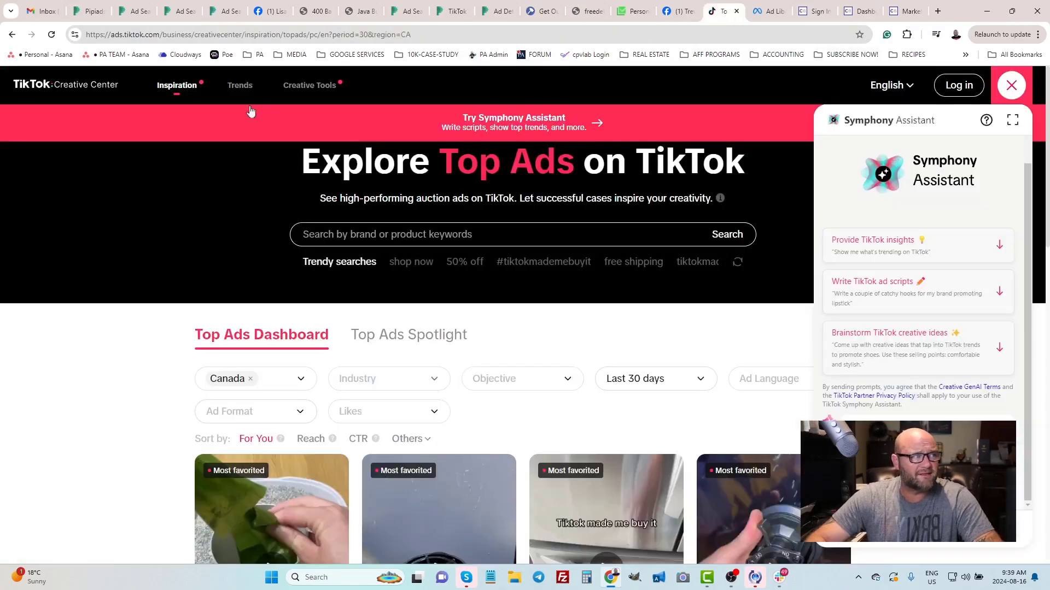
{"action": "left_click", "coordinate": [763, 12]}
{"action": "left_click", "coordinate": [722, 12]}
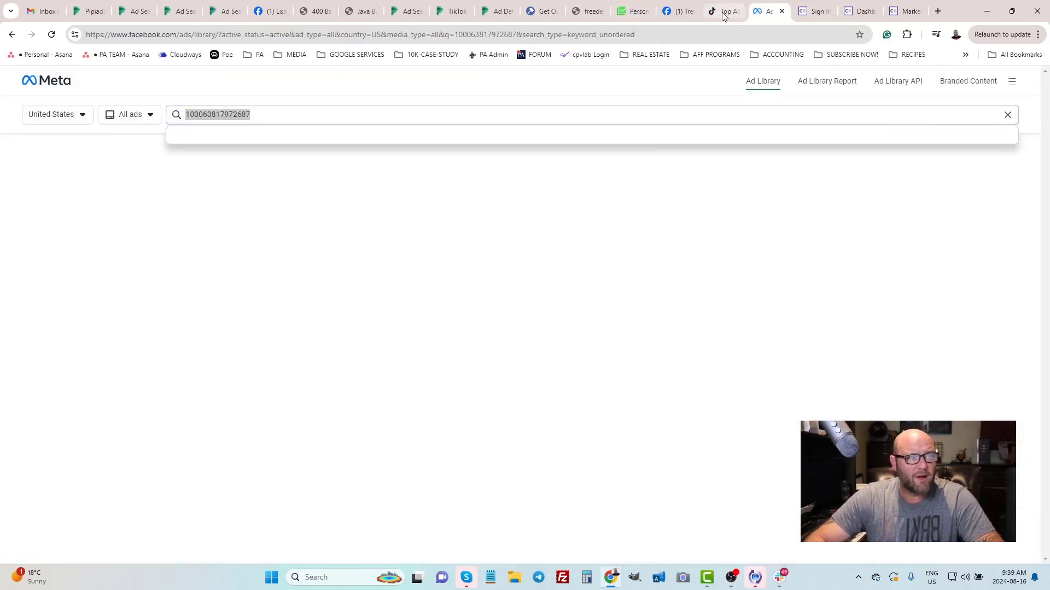
{"action": "left_click", "coordinate": [776, 15]}
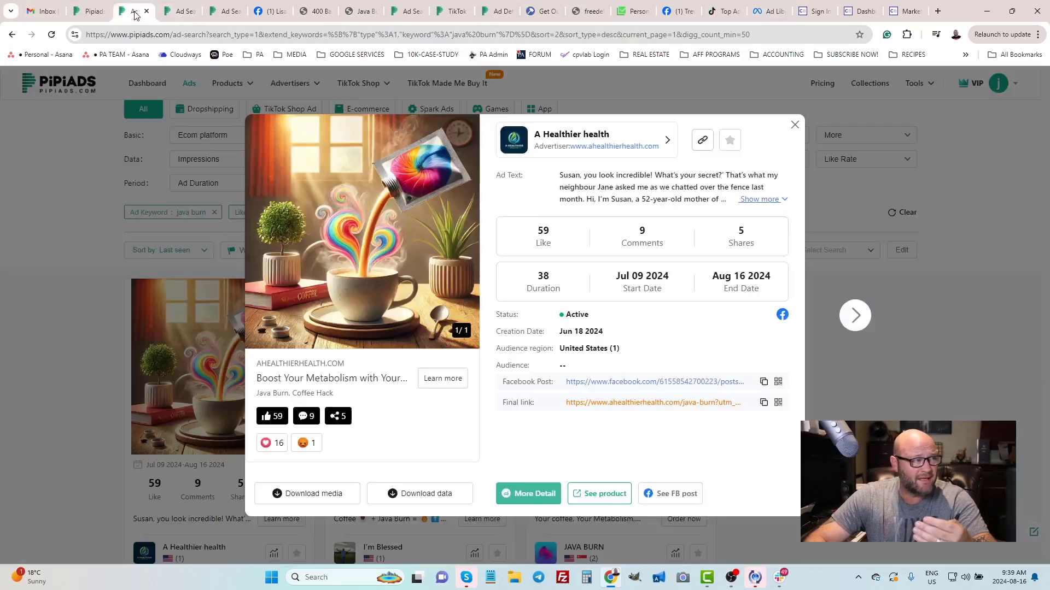
Close the Java Burn ad popup and scroll the three java burn results with Likes ≥ 50.
{"action": "left_click", "coordinate": [135, 13]}
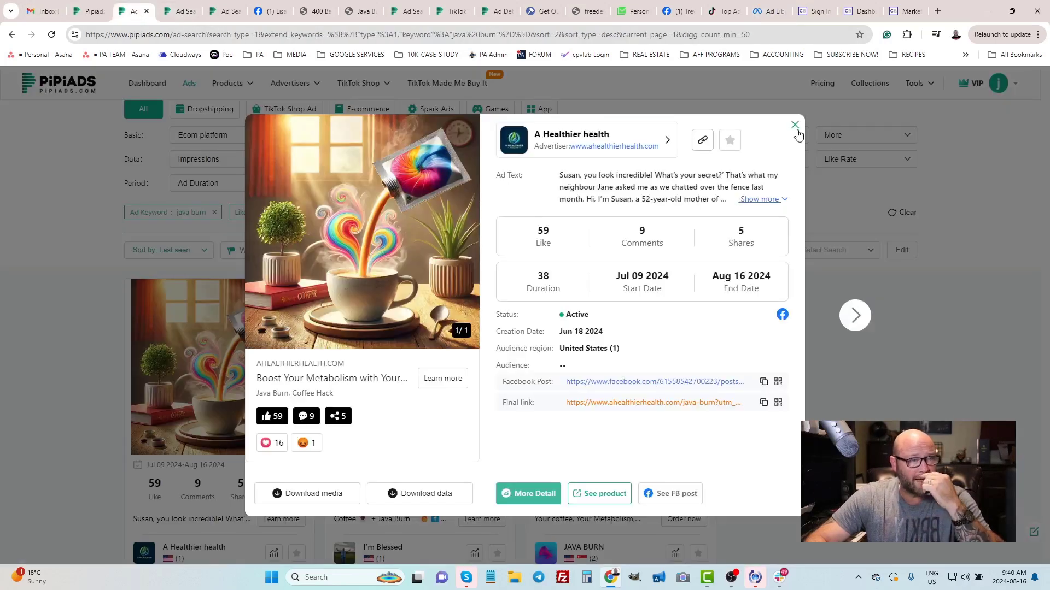
{"action": "left_click", "coordinate": [795, 126]}
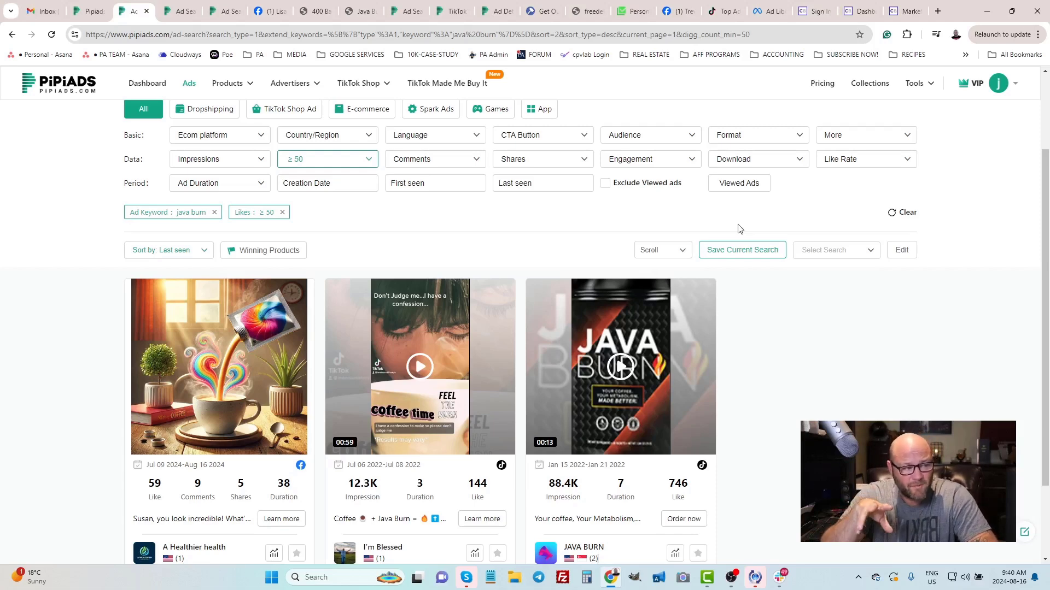
{"action": "scroll", "coordinate": [597, 457], "scroll_direction": "down", "scroll_amount": 2}
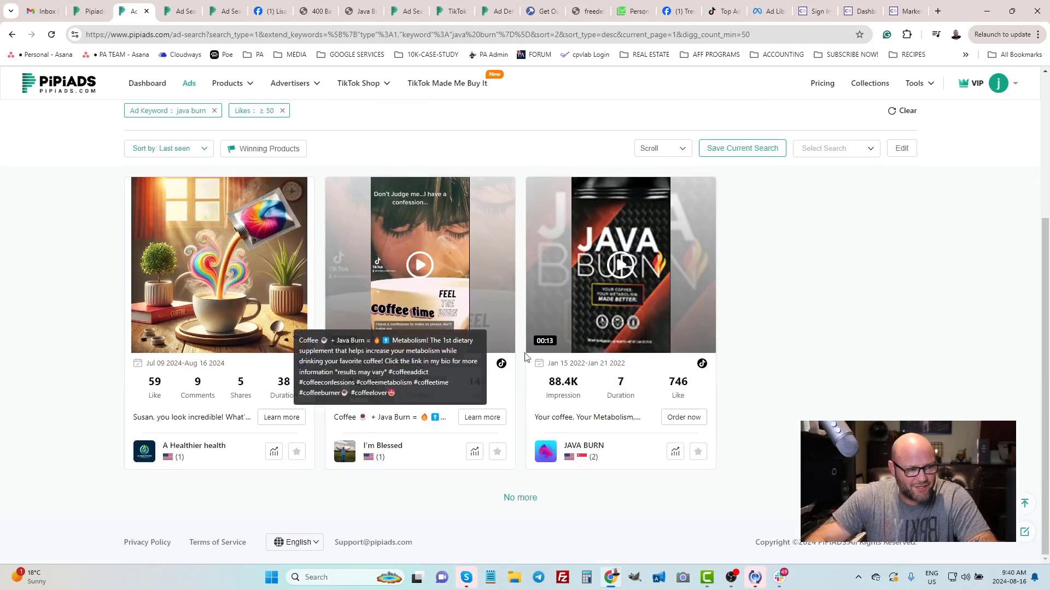
{"action": "scroll", "coordinate": [855, 410], "scroll_direction": "up", "scroll_amount": 4}
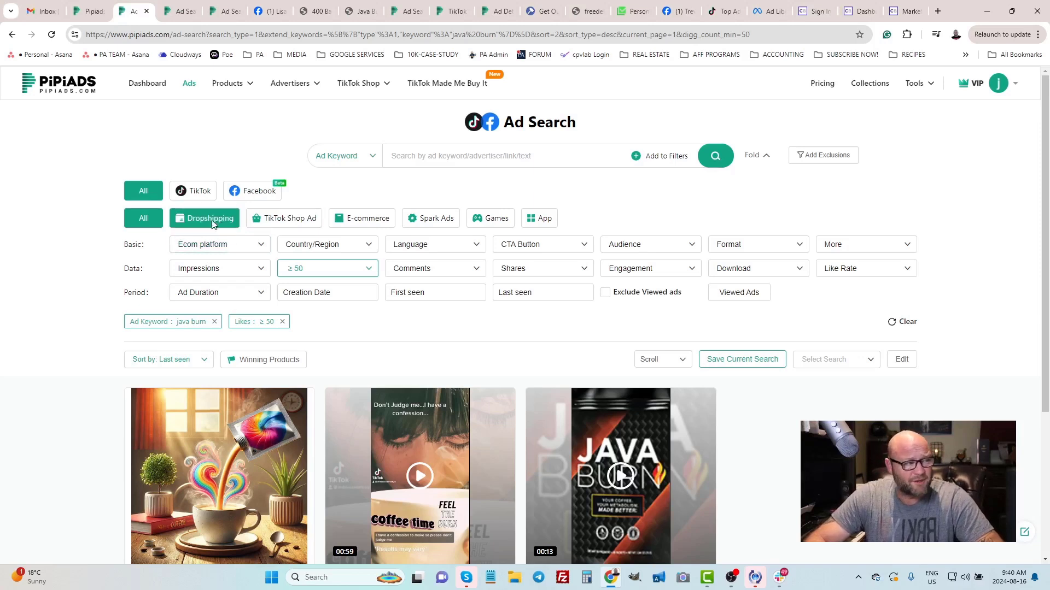
Open the Top Product daily ranking and limit it to Shopify stores.
{"action": "mouse_move", "coordinate": [229, 91]}
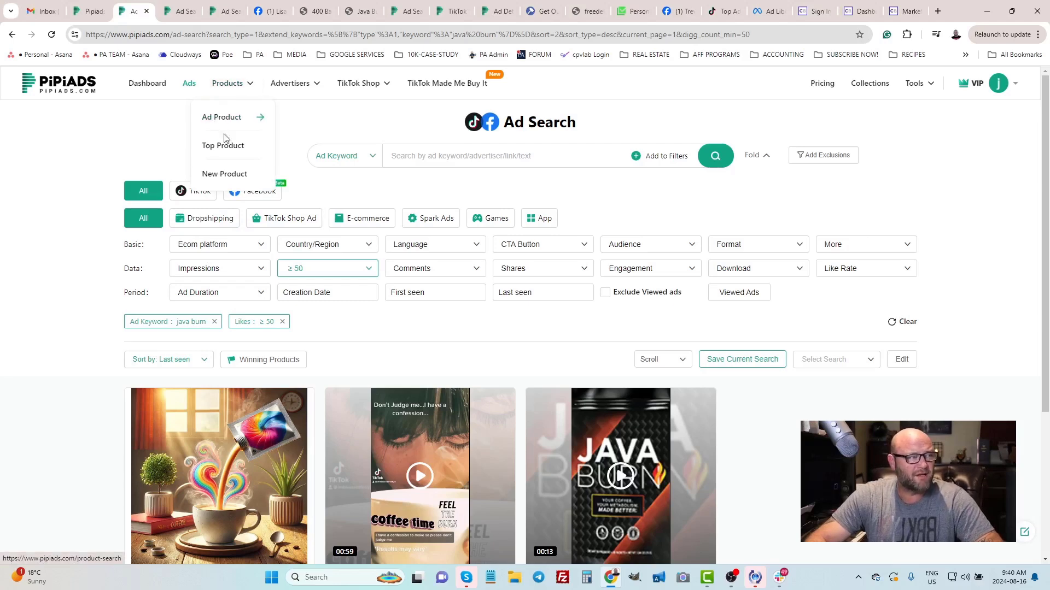
{"action": "left_click", "coordinate": [224, 148]}
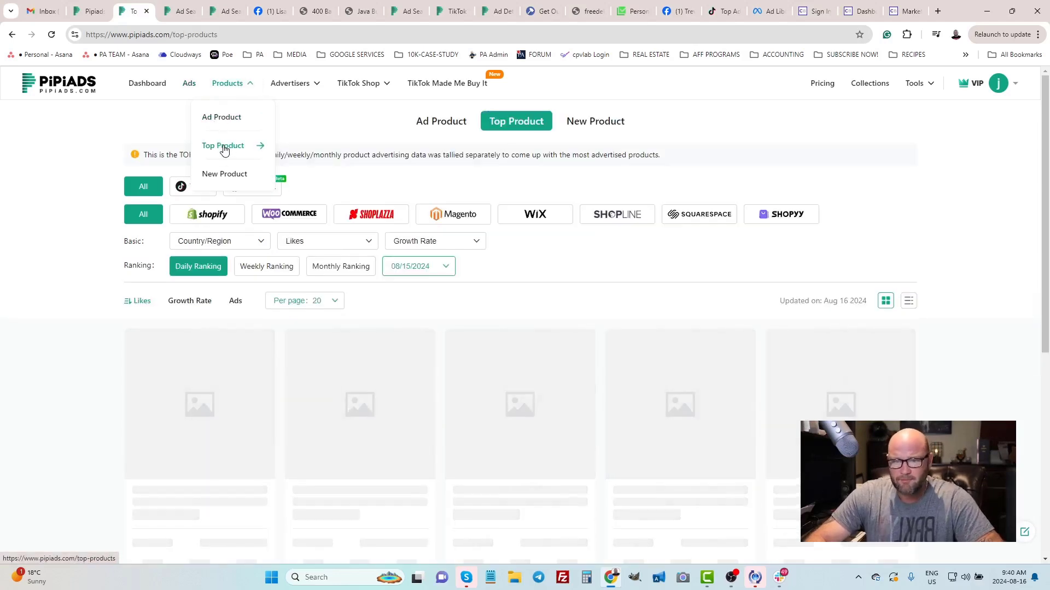
{"action": "left_click", "coordinate": [223, 216]}
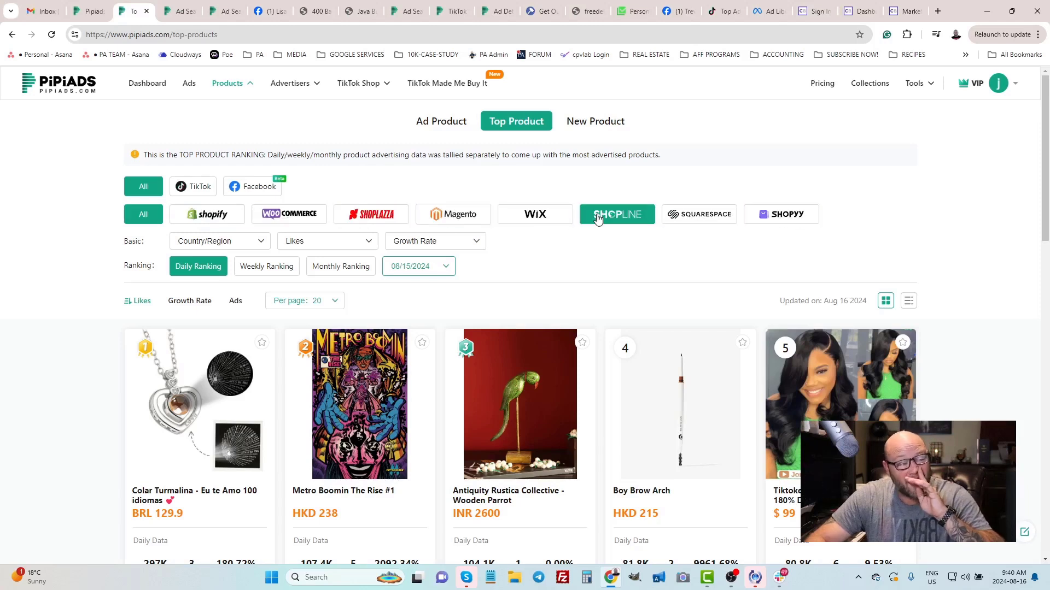
{"action": "left_click", "coordinate": [201, 219]}
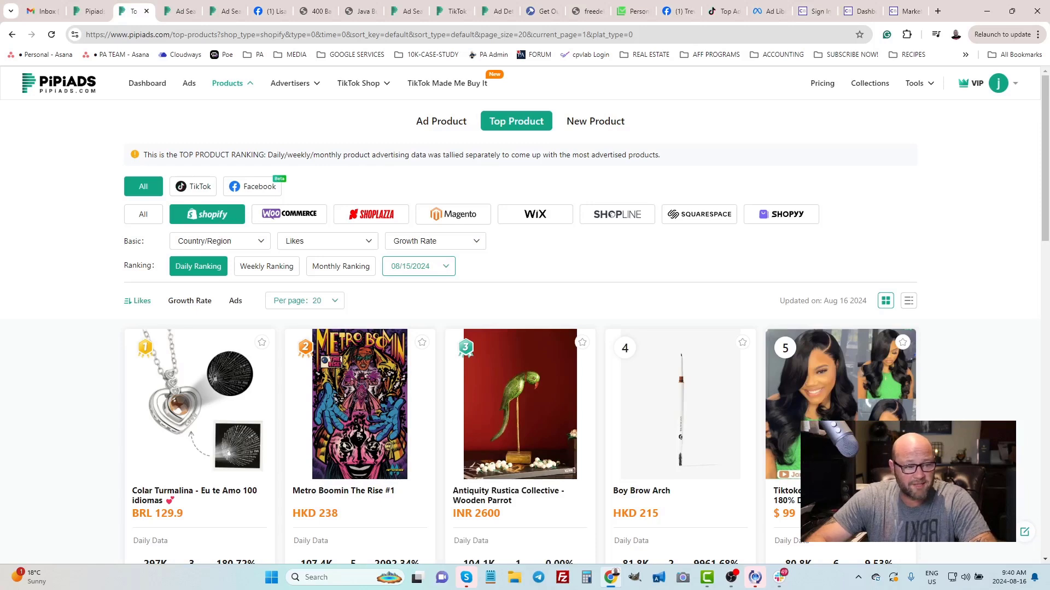
{"action": "key", "text": "alt+Tab"}
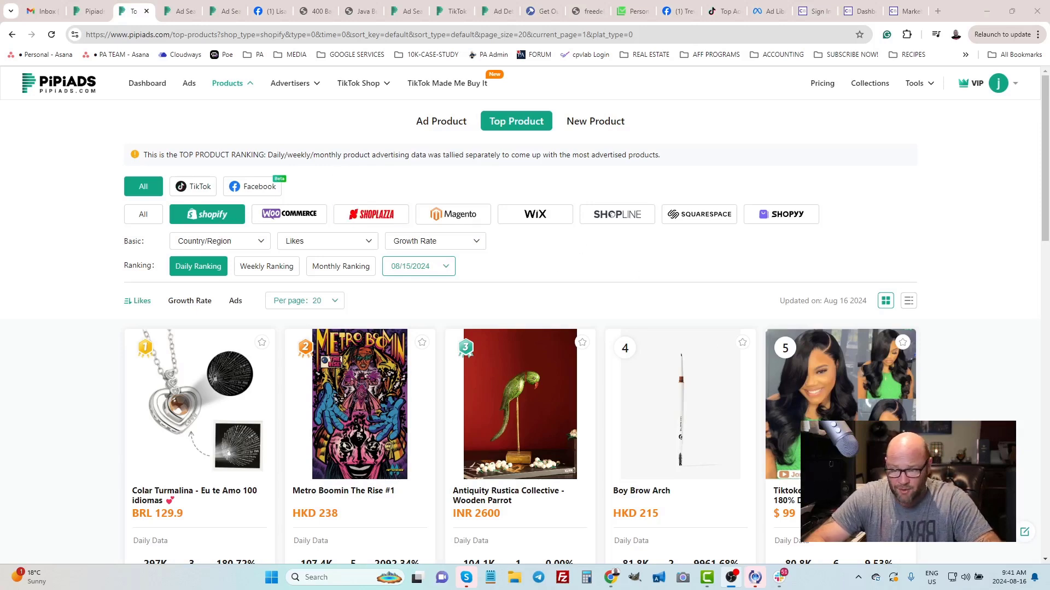
Browse the New Product ranking, then move to the PiPiADS home page.
{"action": "mouse_move", "coordinate": [229, 84]}
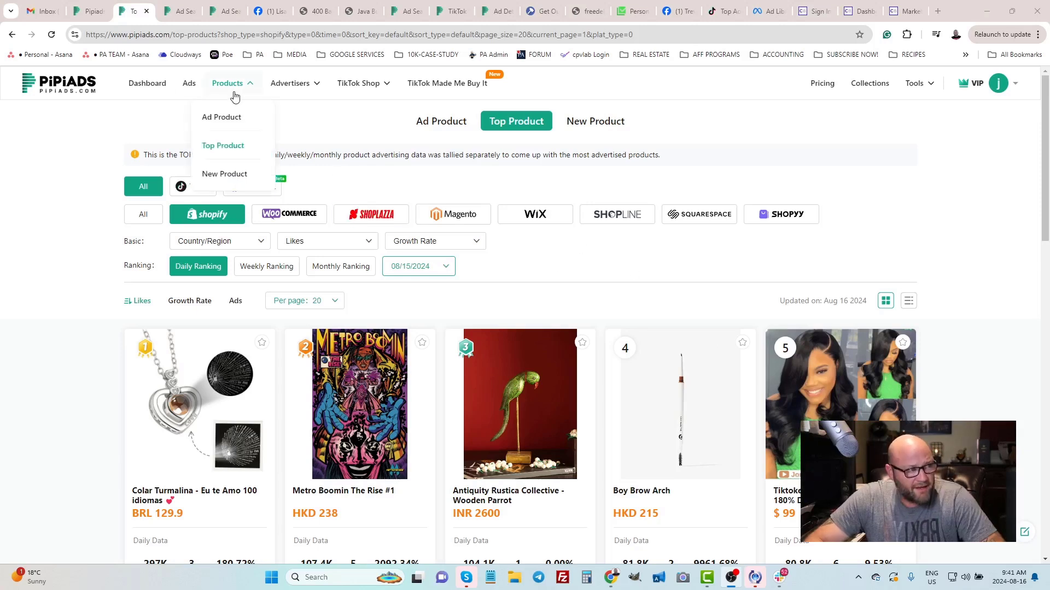
{"action": "left_click", "coordinate": [233, 175]}
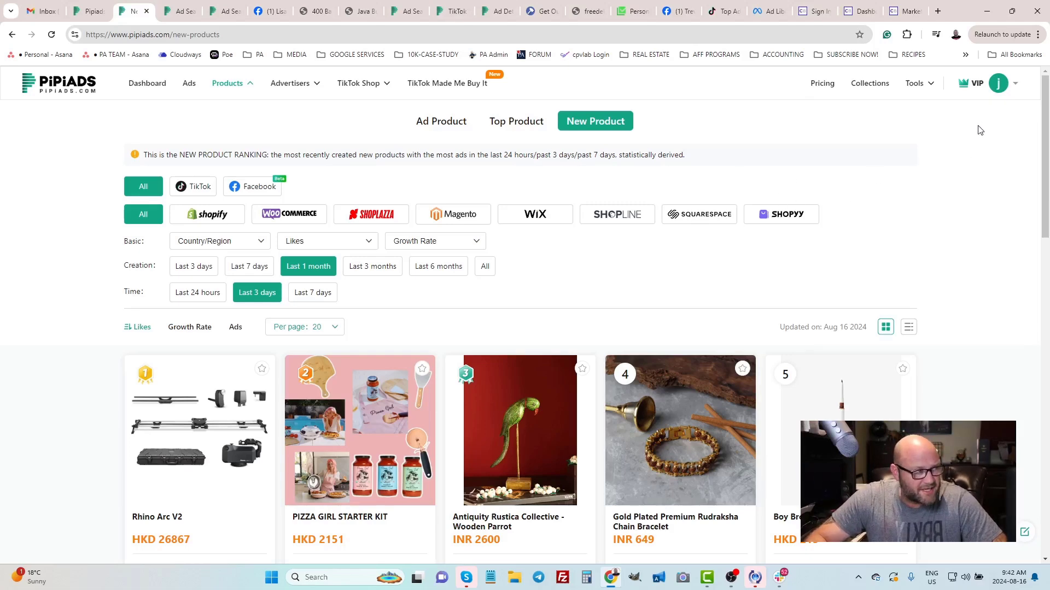
{"action": "key", "text": "ctrl+shift+Tab"}
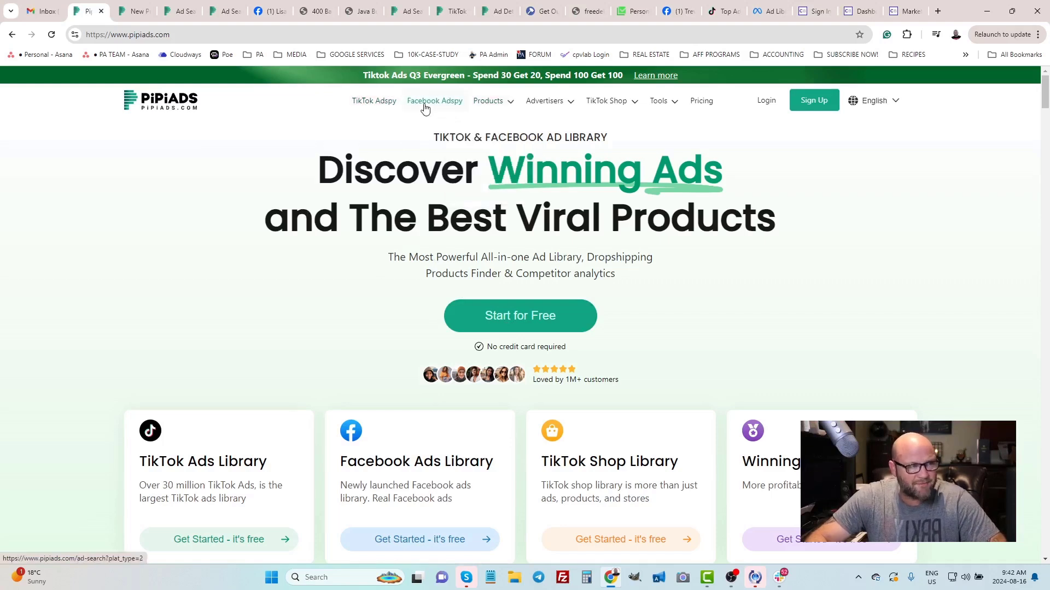
Go back to the fifth browser tab with the loans Ad Search results (20+ day filter).
{"action": "mouse_move", "coordinate": [497, 104]}
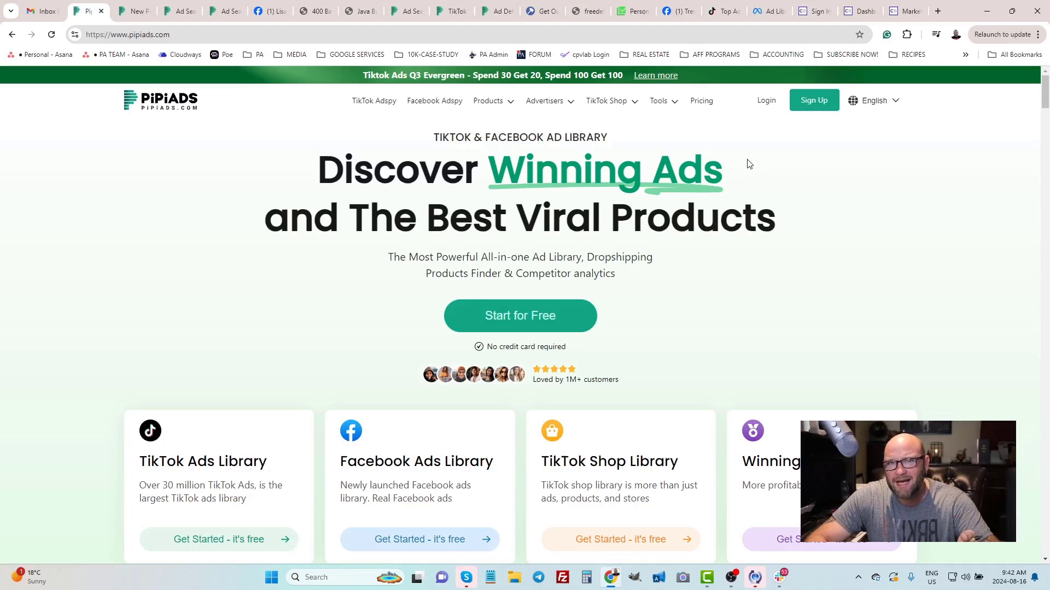
Open the FlexLoans ad from the loans results, pause its video, and view its full detail page.
{"action": "left_click", "coordinate": [227, 11]}
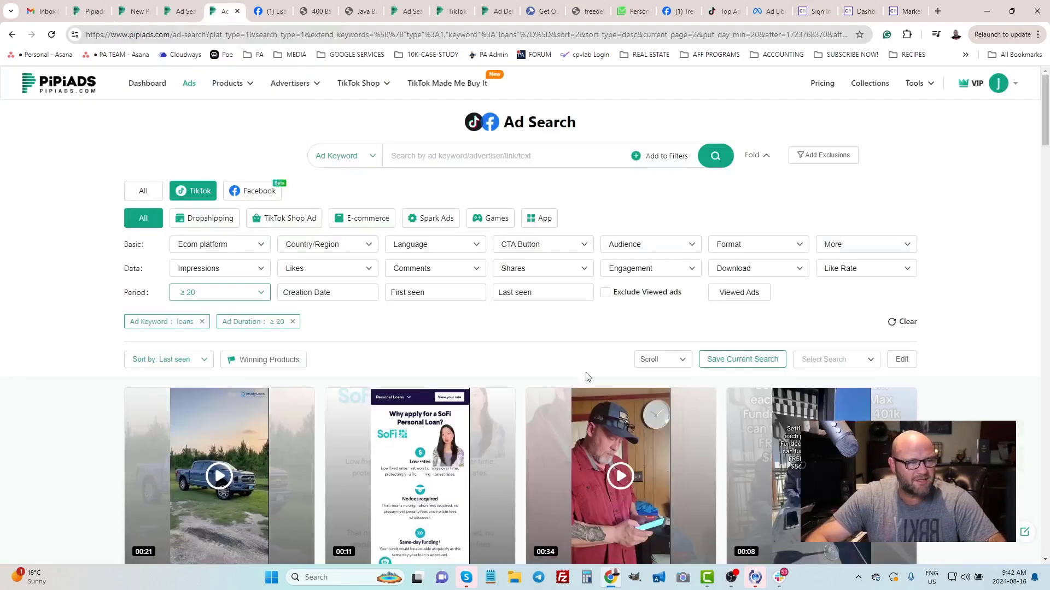
{"action": "scroll", "coordinate": [416, 415], "scroll_direction": "down", "scroll_amount": 2}
{"action": "left_click", "coordinate": [606, 340]}
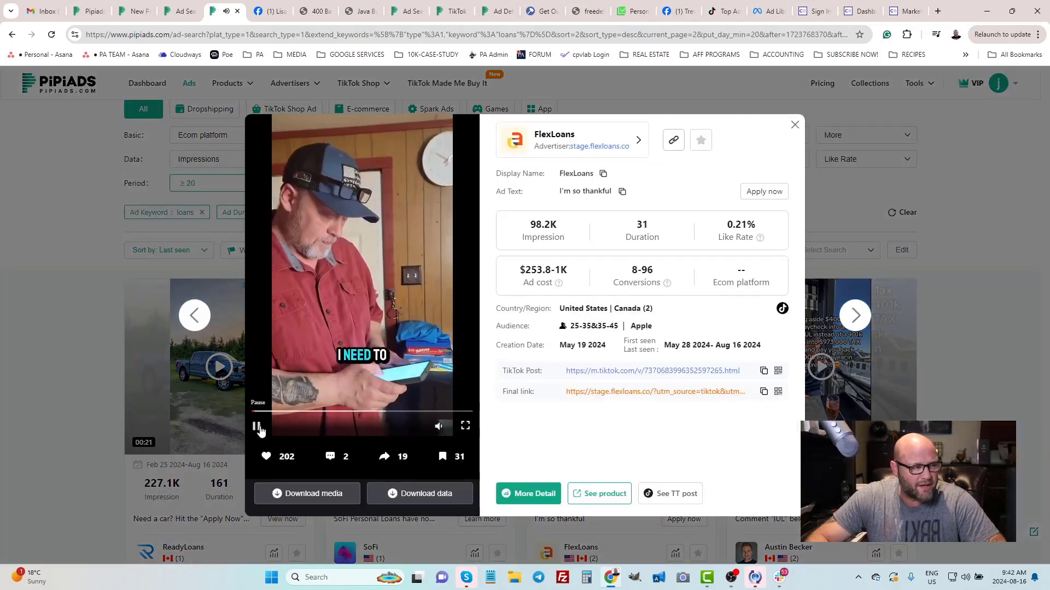
{"action": "left_click", "coordinate": [255, 427]}
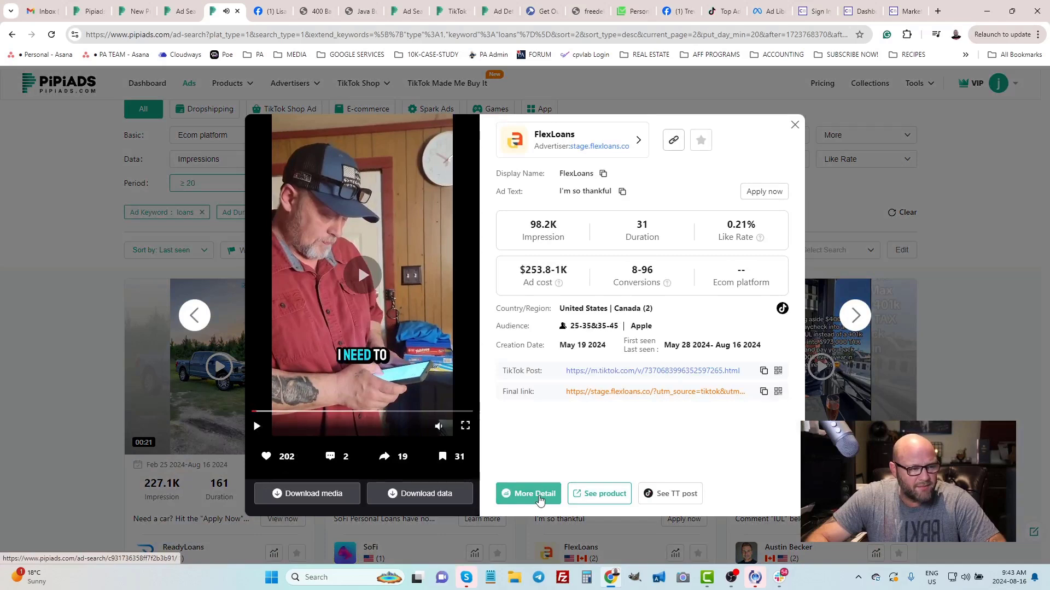
{"action": "left_click", "coordinate": [512, 494]}
Review the FlexLoans ad data (98.2K impressions, 202 likes, 31 days), audience and creative details.
{"action": "scroll", "coordinate": [54, 320], "scroll_direction": "down", "scroll_amount": 3}
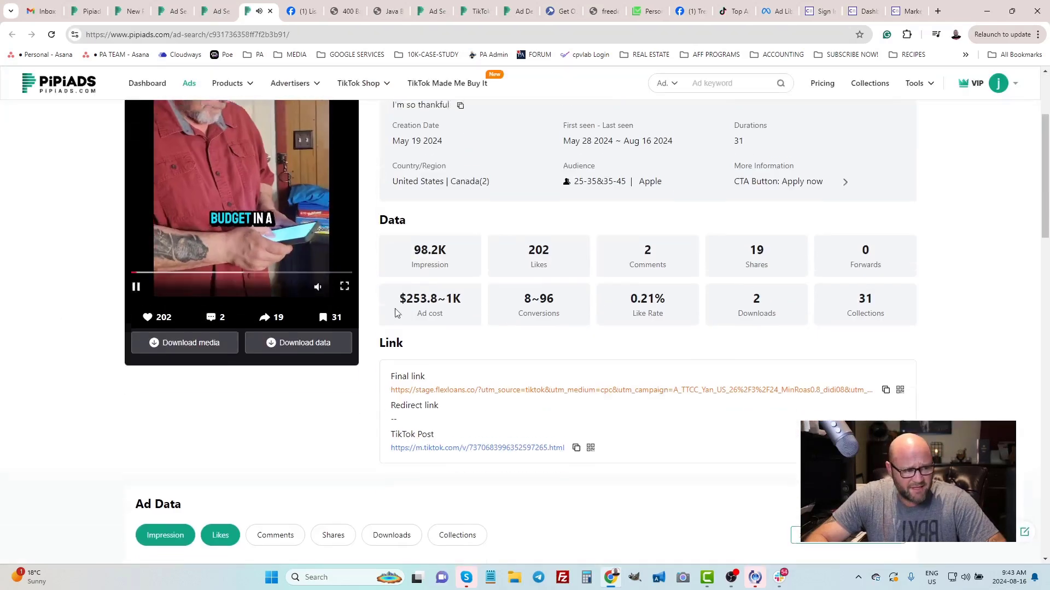
{"action": "scroll", "coordinate": [545, 316], "scroll_direction": "down", "scroll_amount": 4}
{"action": "scroll", "coordinate": [168, 334], "scroll_direction": "up", "scroll_amount": 4}
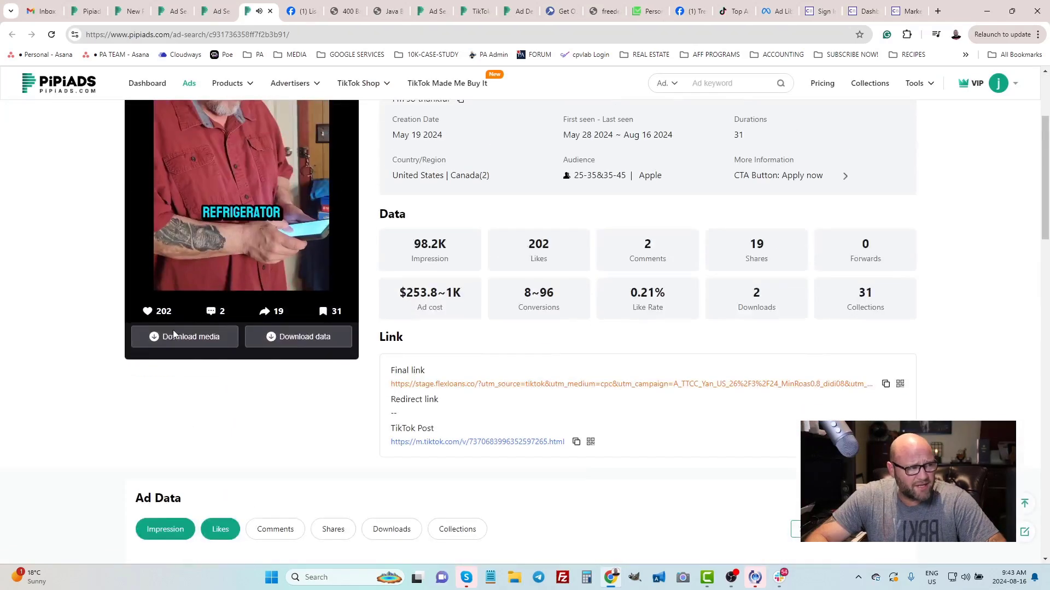
{"action": "left_click", "coordinate": [232, 230]}
{"action": "scroll", "coordinate": [534, 377], "scroll_direction": "down", "scroll_amount": 5}
{"action": "scroll", "coordinate": [533, 377], "scroll_direction": "down", "scroll_amount": 4}
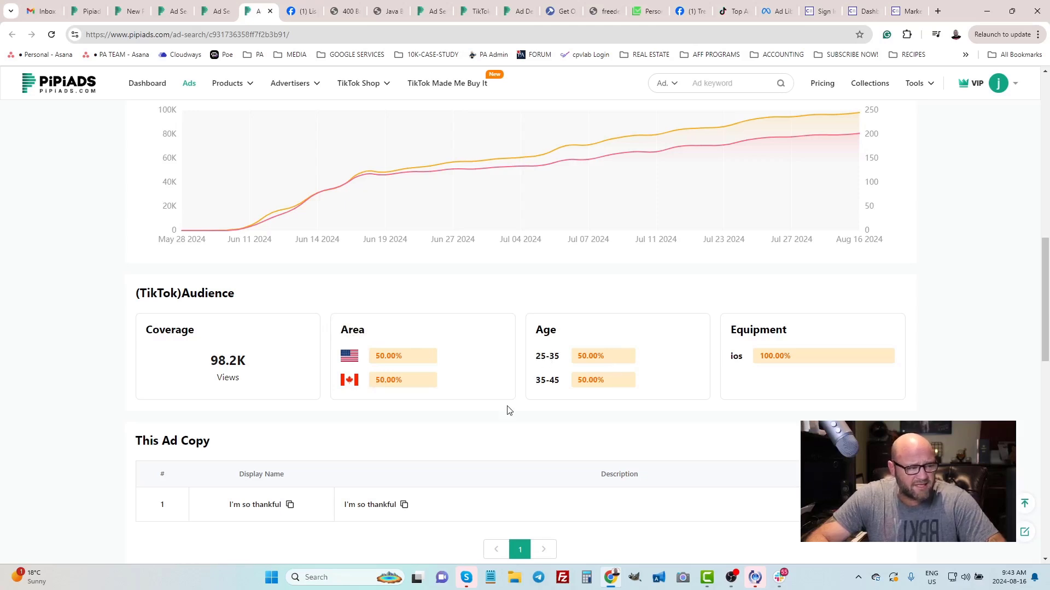
{"action": "scroll", "coordinate": [492, 404], "scroll_direction": "down", "scroll_amount": 4}
{"action": "scroll", "coordinate": [314, 418], "scroll_direction": "down", "scroll_amount": 2}
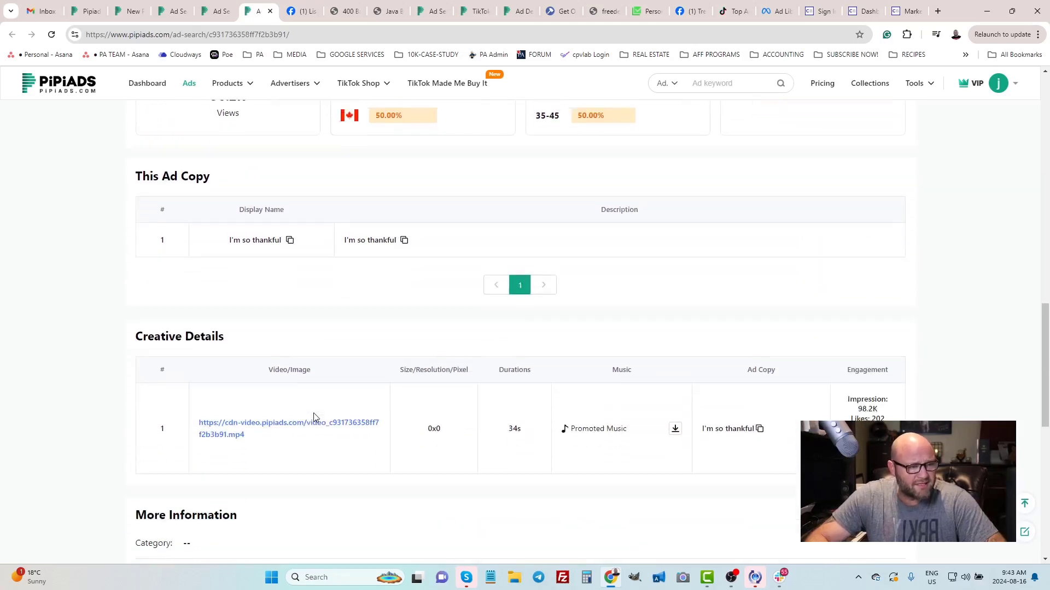
{"action": "scroll", "coordinate": [315, 417], "scroll_direction": "up", "scroll_amount": 15}
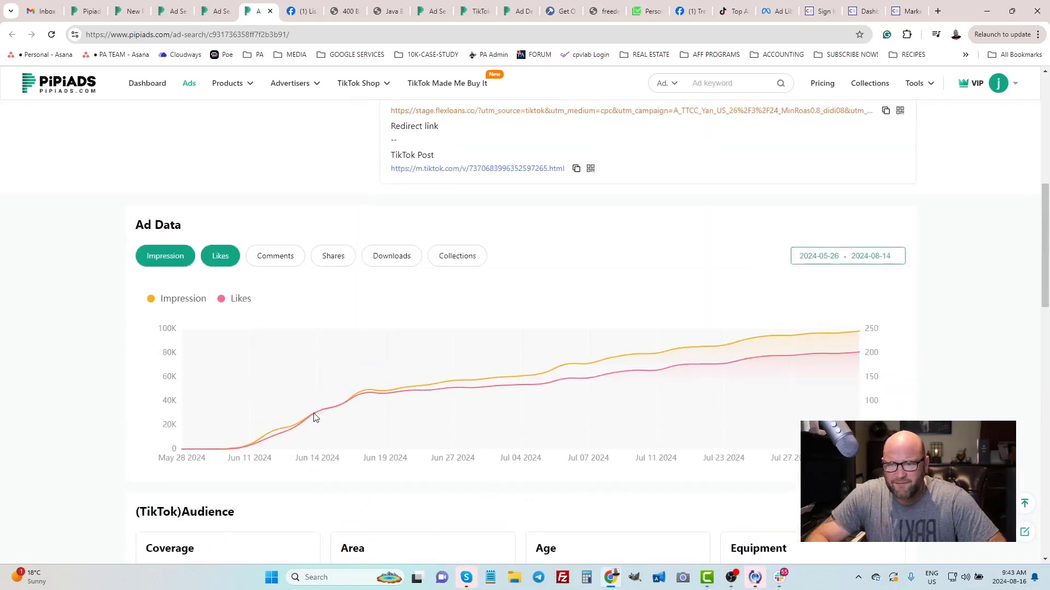
{"action": "scroll", "coordinate": [314, 417], "scroll_direction": "up", "scroll_amount": 2}
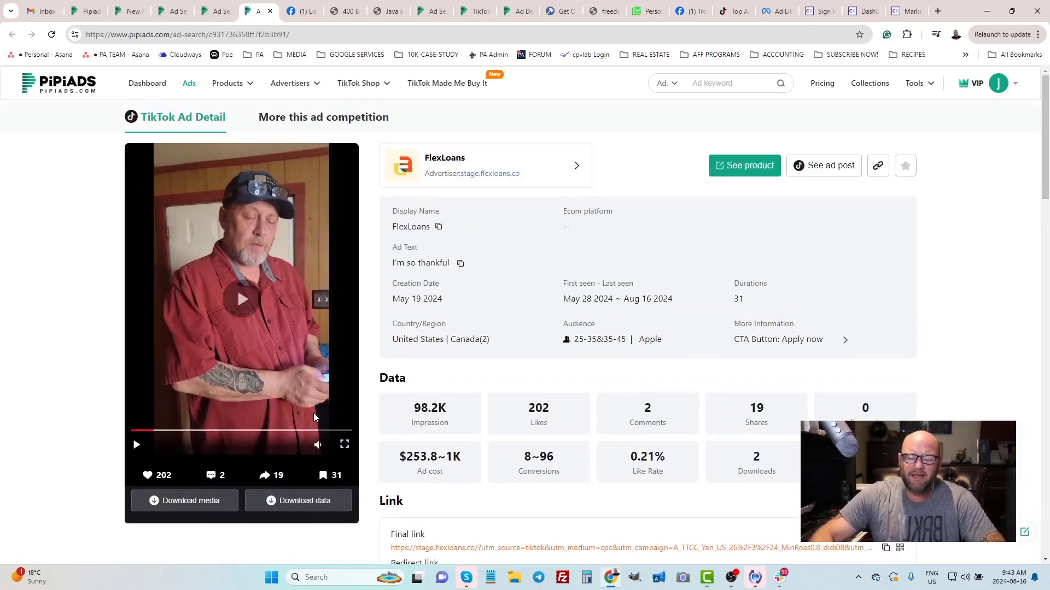